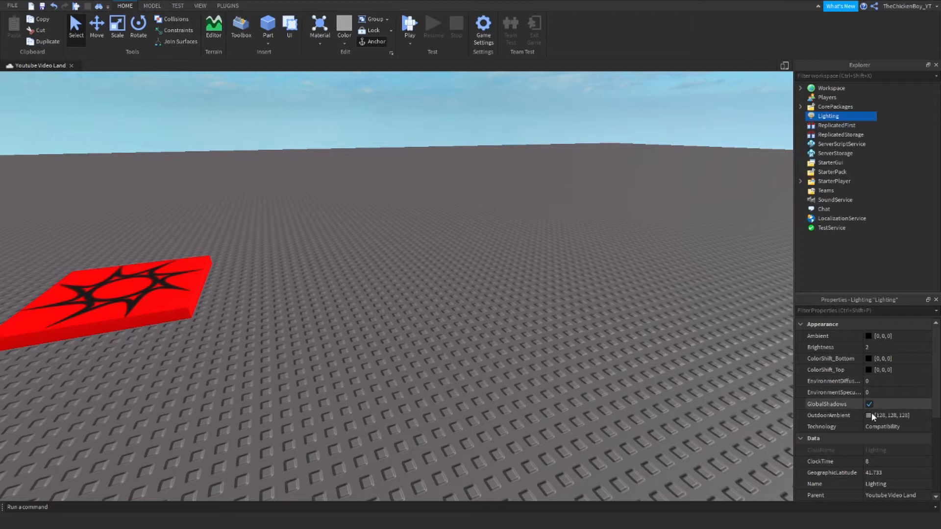
- Set the lighting Technology to ShadowMap after briefly trying Voxel
left_click(883, 428)
left_click(882, 427)
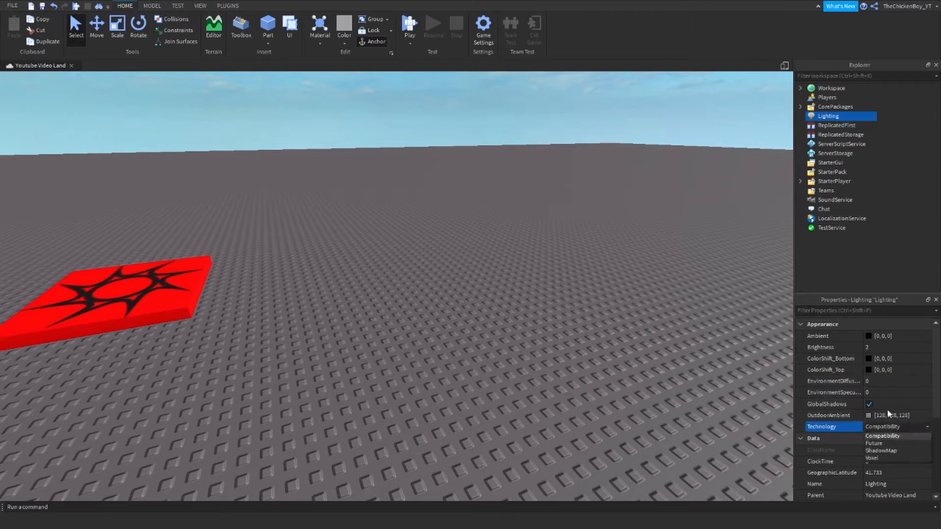
left_click(880, 449)
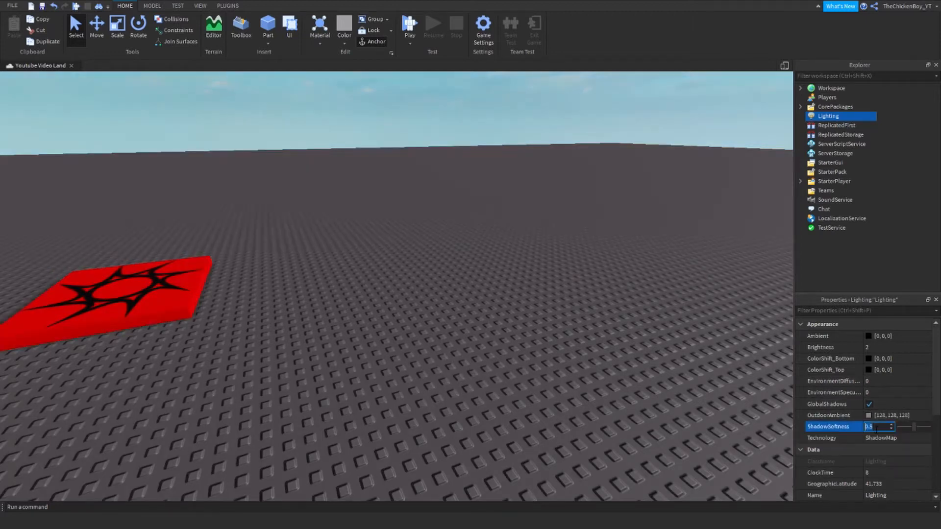
left_click(880, 437)
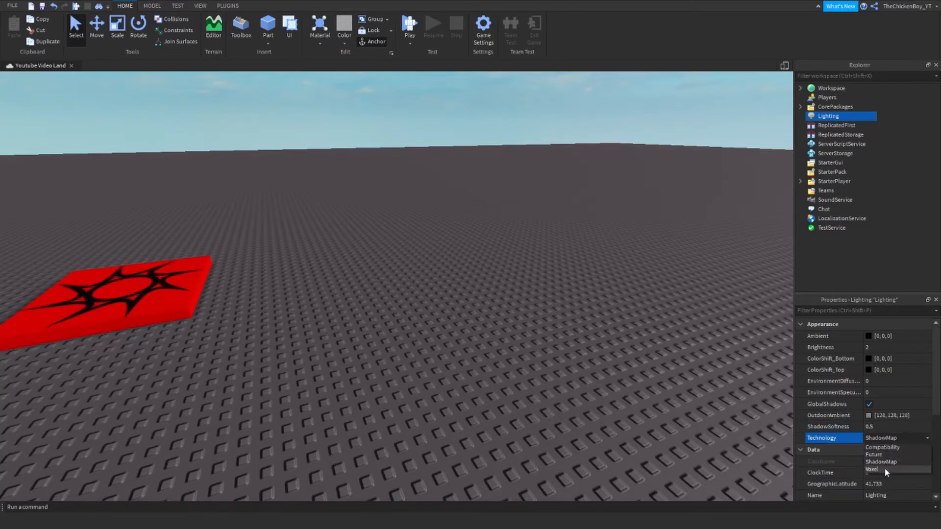
left_click(883, 468)
right_click_drag(675, 324, 680, 326)
left_click(880, 431)
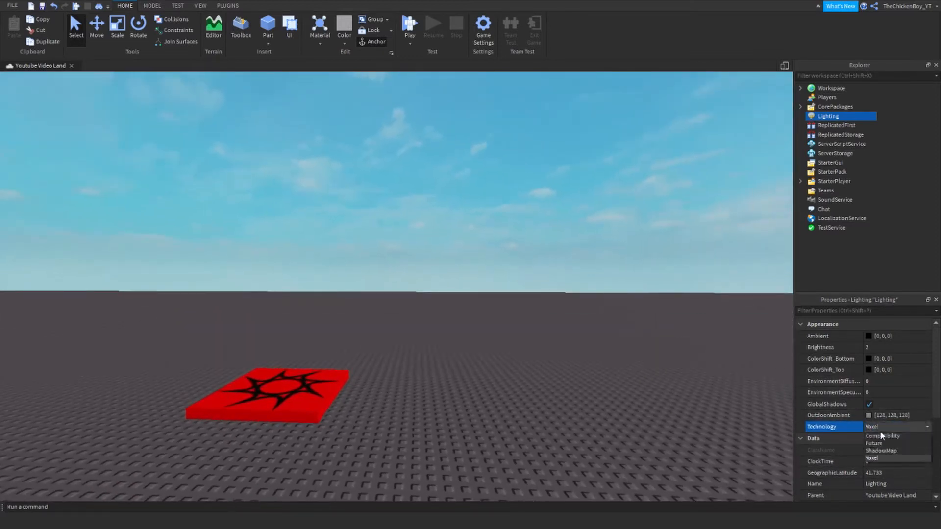
left_click(872, 449)
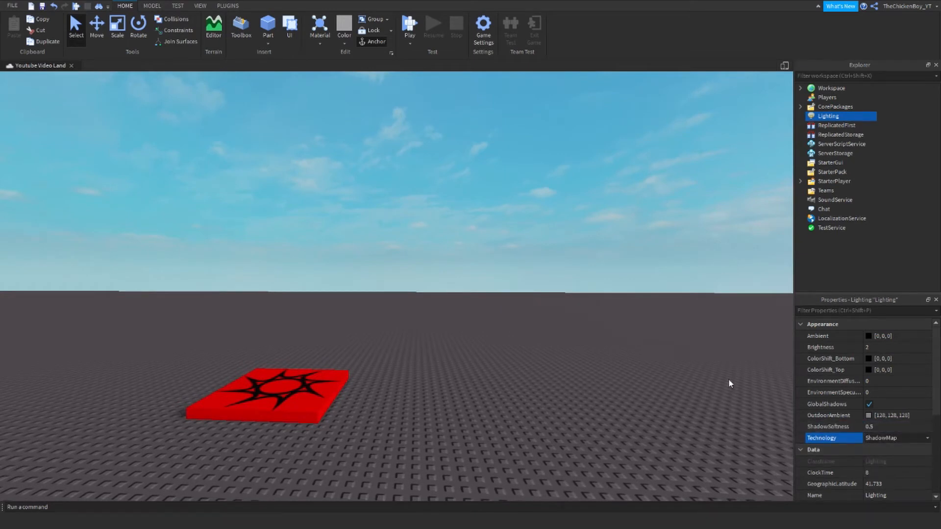
right_click_drag(678, 344, 678, 344)
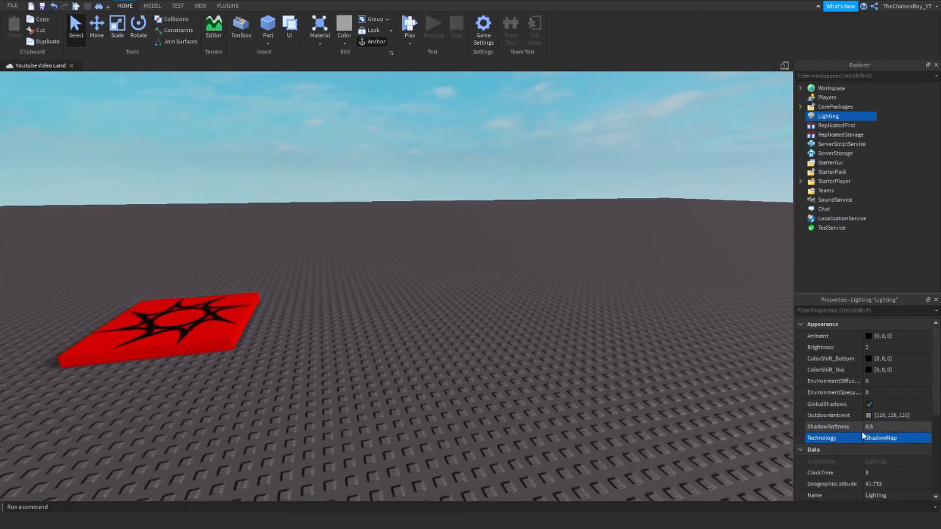
- Adjust ShadowSoftness through several trial values until it reads 0.89
left_click(877, 427)
type("0.3")
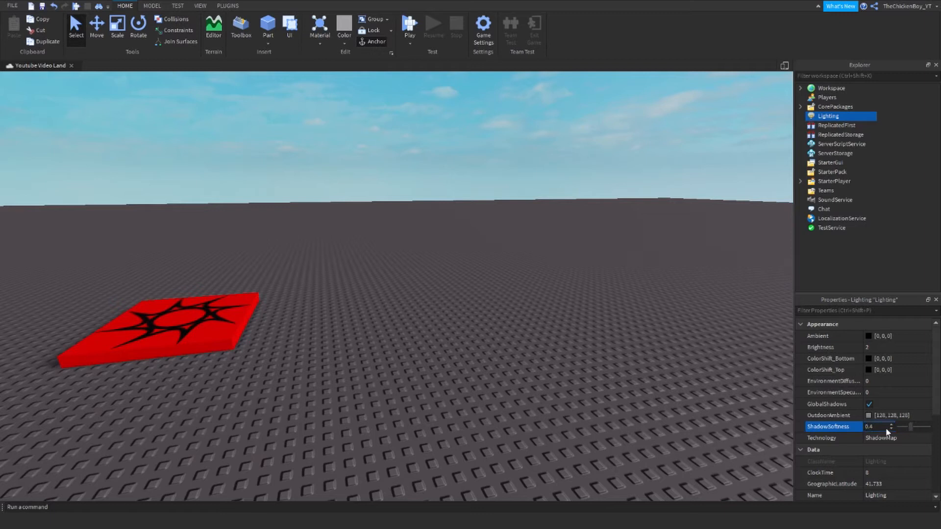
mouse_move(901, 426)
left_mouse_down()
mouse_move(921, 431)
mouse_move(889, 430)
mouse_move(913, 428)
left_mouse_up()
mouse_move(588, 346)
right_mouse_down()
mouse_move(572, 344)
mouse_move(581, 346)
right_mouse_up()
key("a")
key("w")
left_click(878, 427)
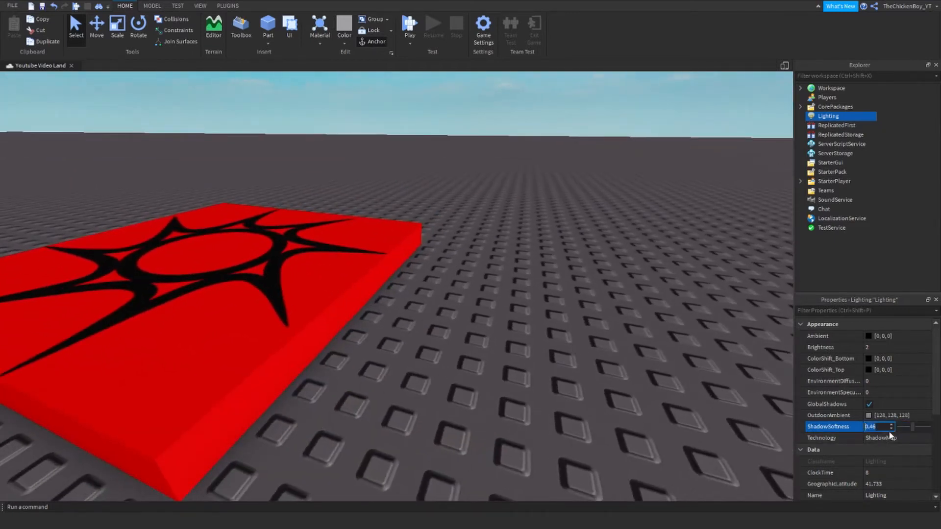
left_click_drag(912, 428, 925, 413)
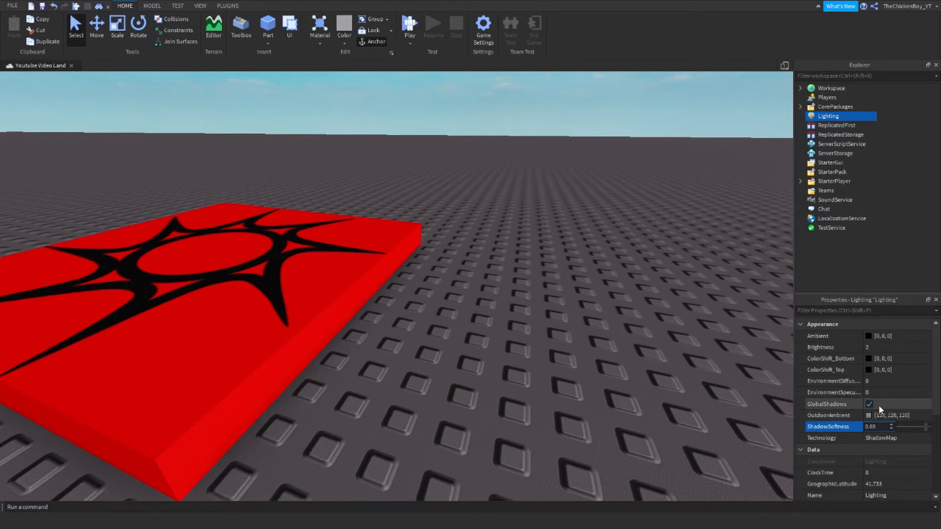
- Brighten the Lighting Ambient colour to grey [50, 50, 50]
left_click(869, 336)
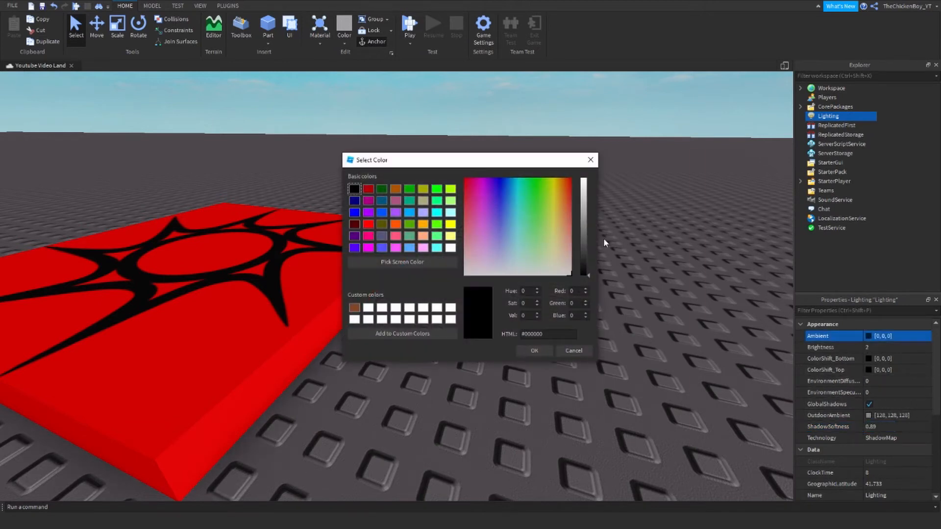
mouse_move(587, 240)
left_mouse_down()
mouse_move(585, 180)
mouse_move(581, 271)
mouse_move(583, 254)
left_mouse_up()
left_click(539, 351)
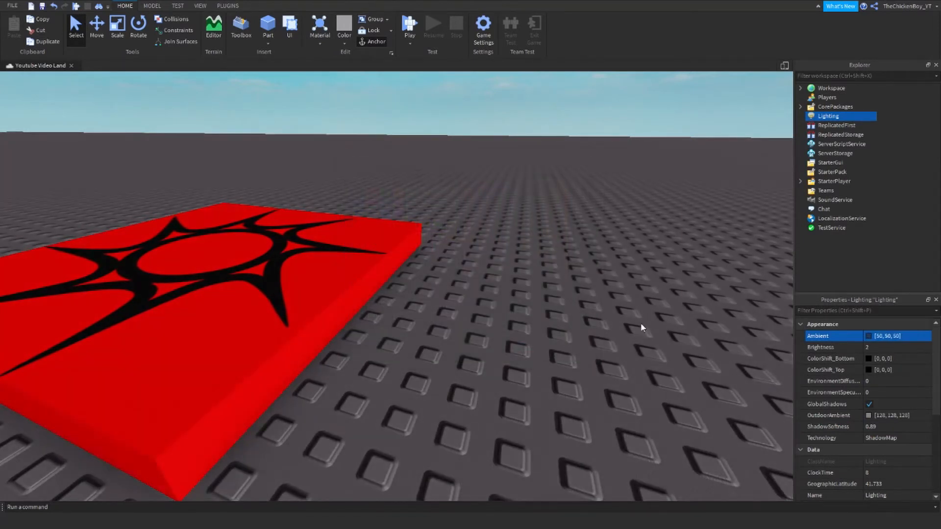
- Scroll down to the Fog settings and check FogStart, leaving it at 0
scroll(839, 466, "down", 3)
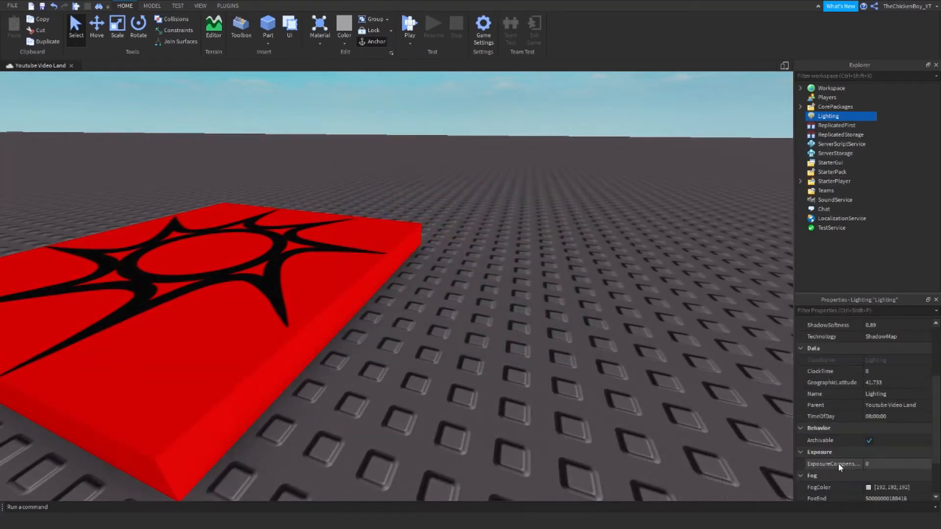
scroll(840, 455, "down", 2)
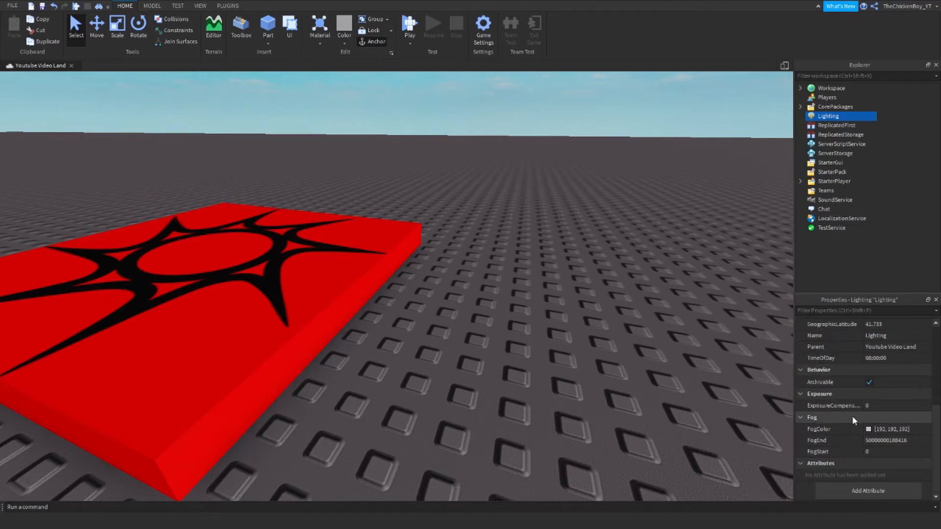
left_click(878, 451)
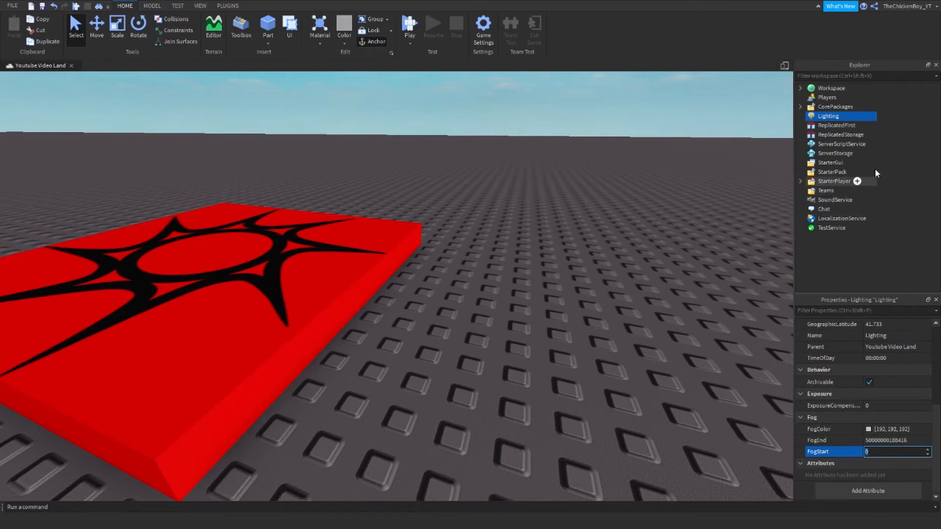
left_click(889, 111)
right_click_drag(682, 197, 678, 199)
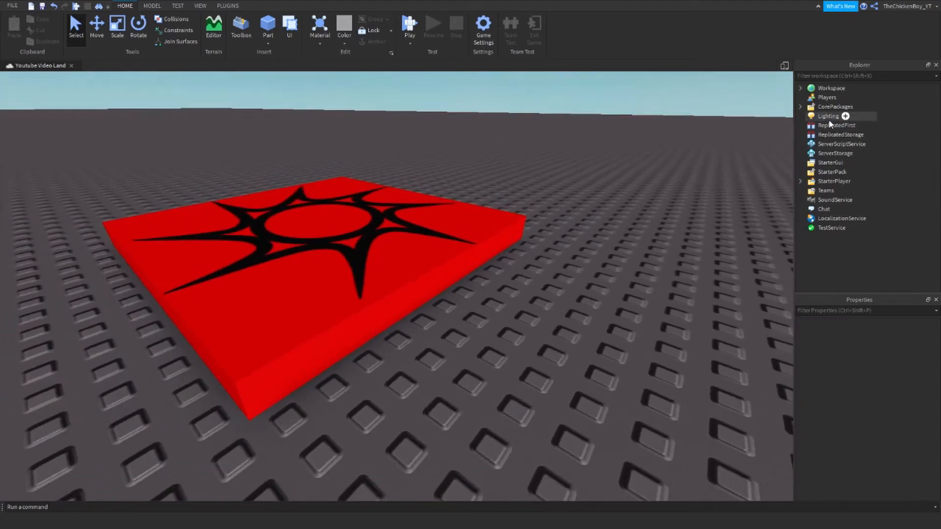
- Switch the Lighting Technology to Compatibility, then bring up Lighting's insert-object list
left_click(833, 116)
left_click(875, 440)
left_click(875, 441)
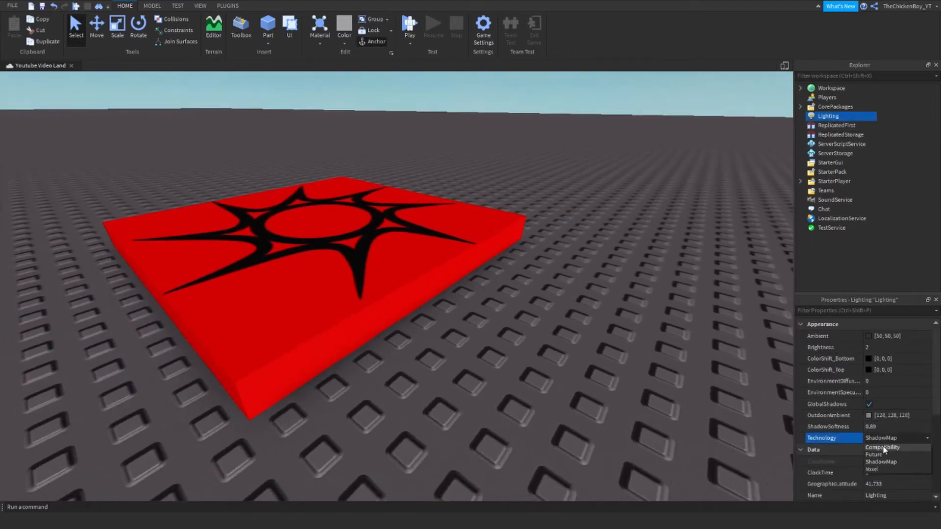
left_click(886, 456)
left_click(876, 137)
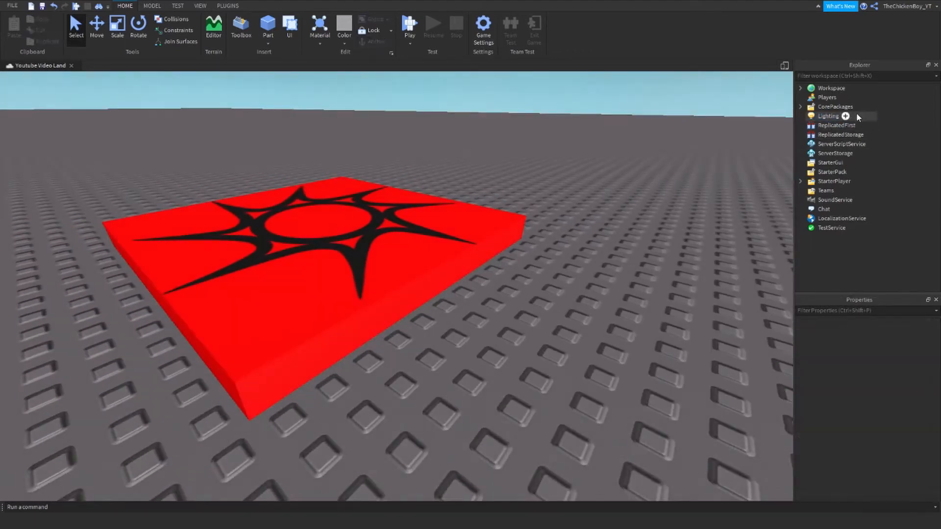
right_click_drag(686, 221, 682, 223)
scroll(682, 223, "down", 3)
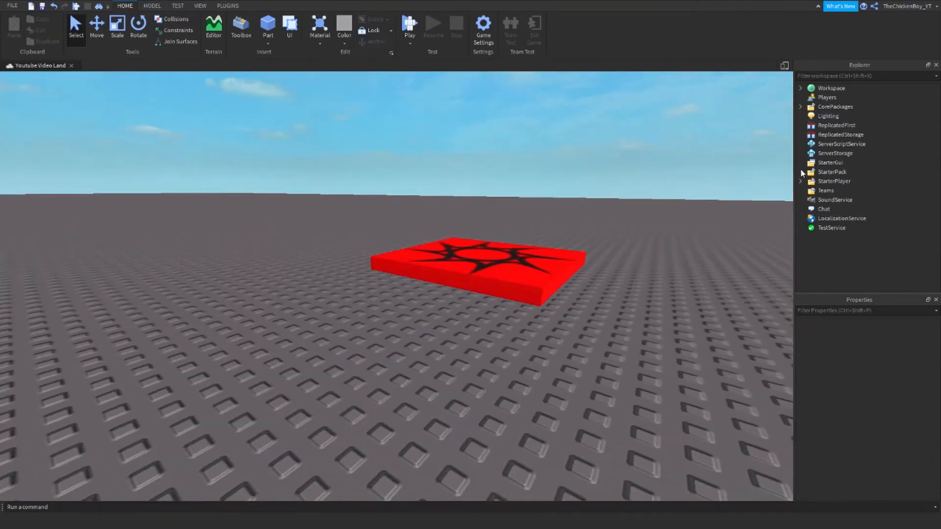
left_click(846, 117)
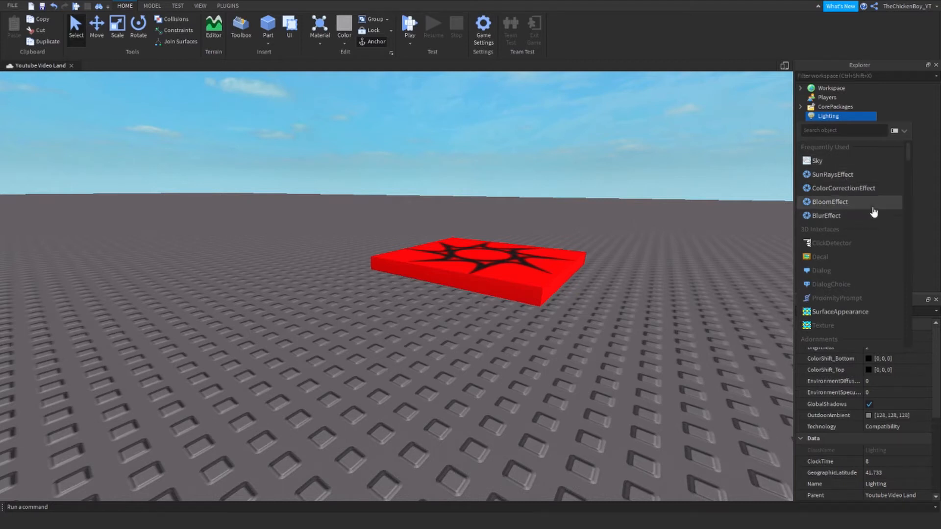
- Add a ColorCorrection effect and try tint colours, ending on grey 157
left_click(863, 191)
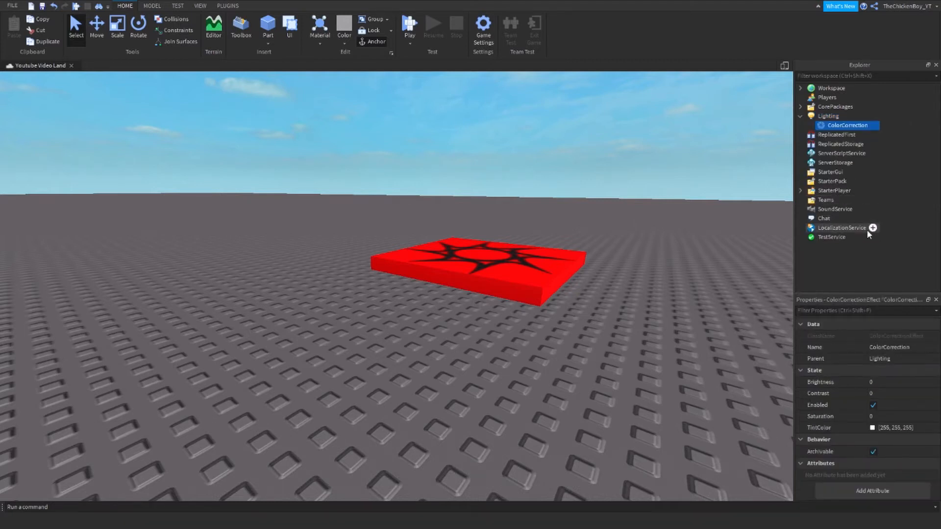
left_click(876, 429)
left_click_drag(556, 224, 584, 169)
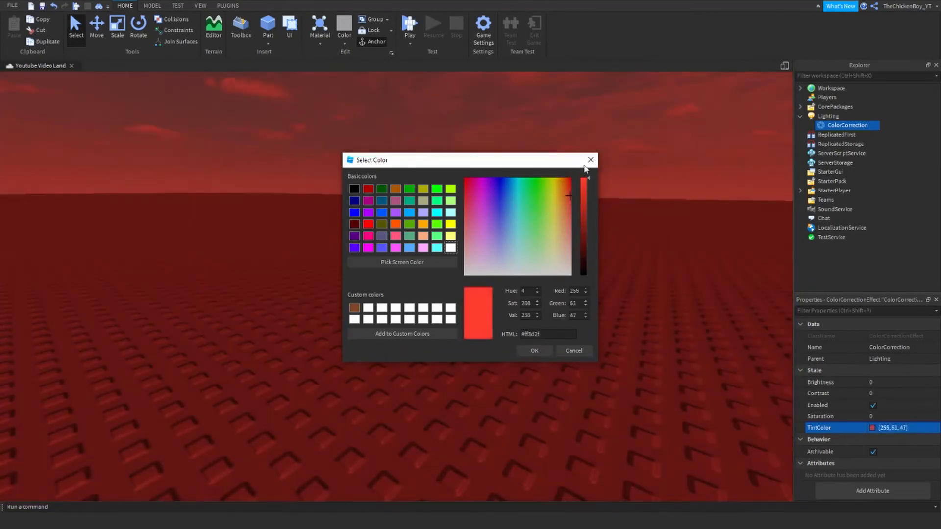
left_click_drag(523, 244, 593, 283)
left_click_drag(587, 180, 587, 194)
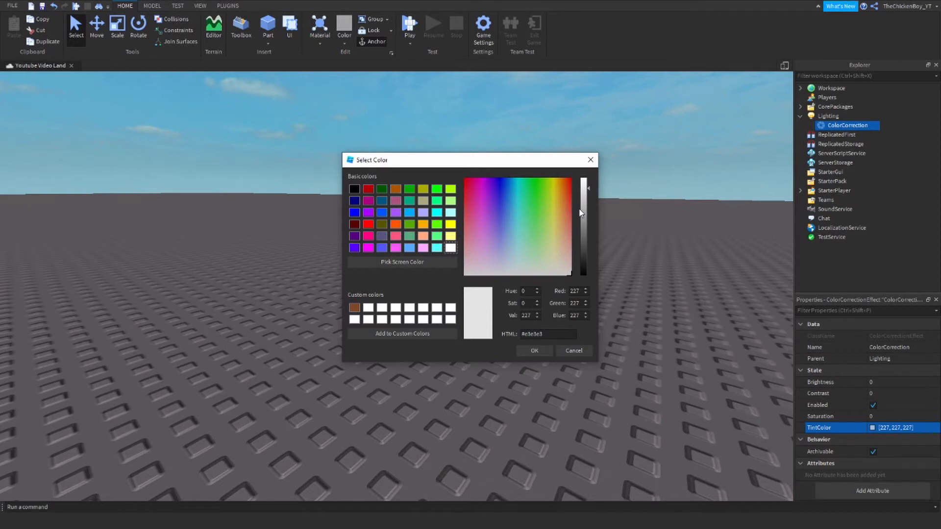
left_click_drag(585, 215, 588, 178)
left_click(534, 351)
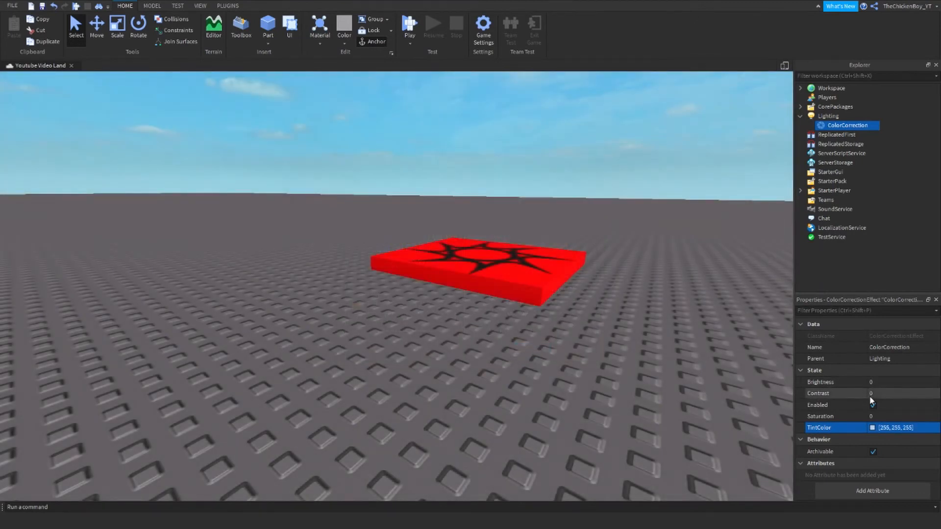
- Test the Saturation extremes, then set Contrast and Brightness to 0.1 each
left_click(884, 416)
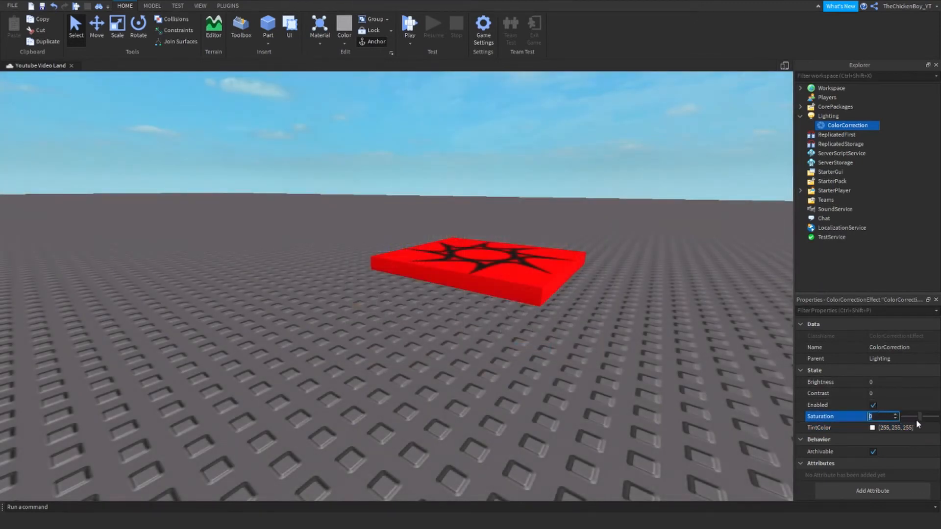
left_click_drag(917, 417, 901, 414)
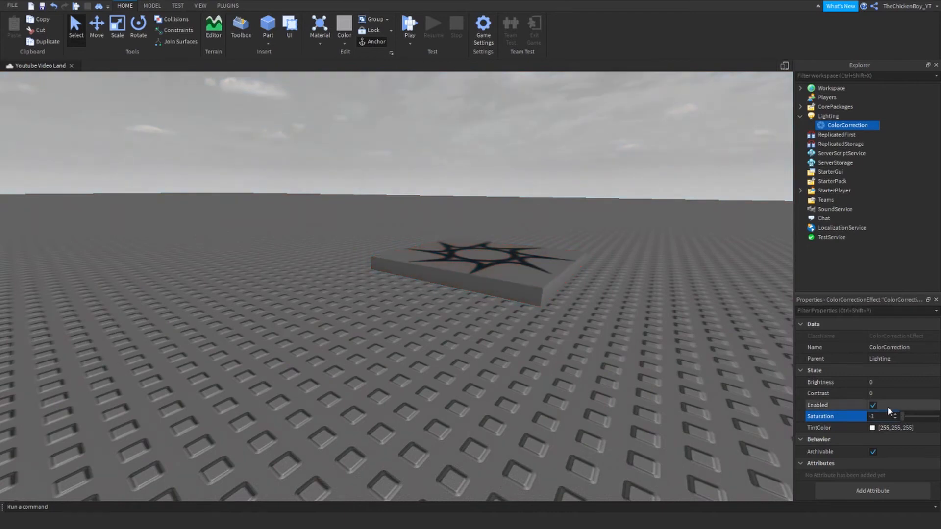
left_click_drag(901, 416, 940, 416)
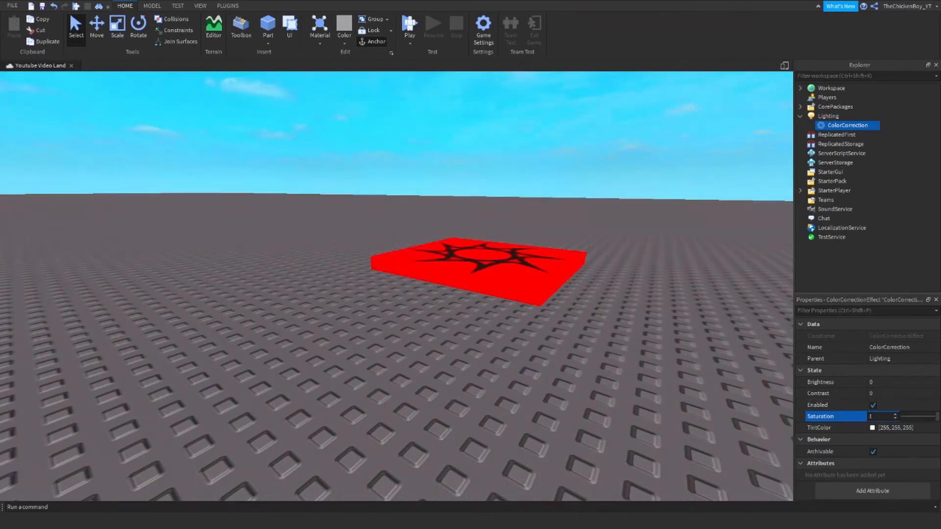
left_click(872, 405)
left_click(872, 405)
left_click(871, 393)
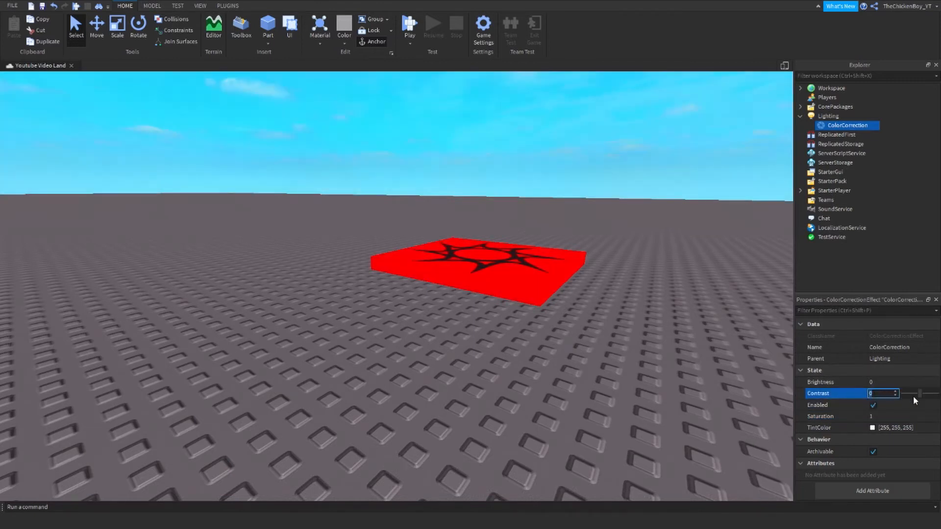
left_click_drag(918, 395, 922, 385)
left_click(894, 384)
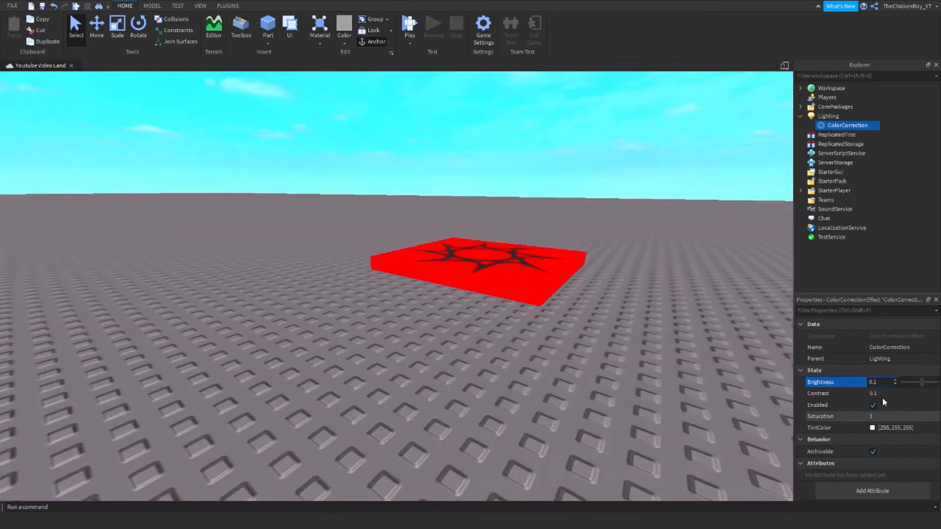
left_click(898, 125)
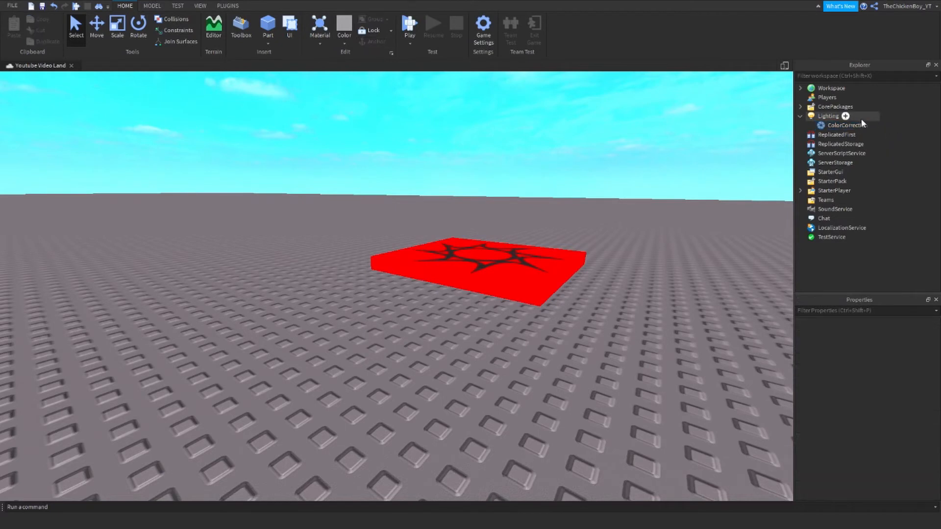
- Insert a BlurEffect into Lighting and lower its Size from 24 to 3
left_click(845, 116)
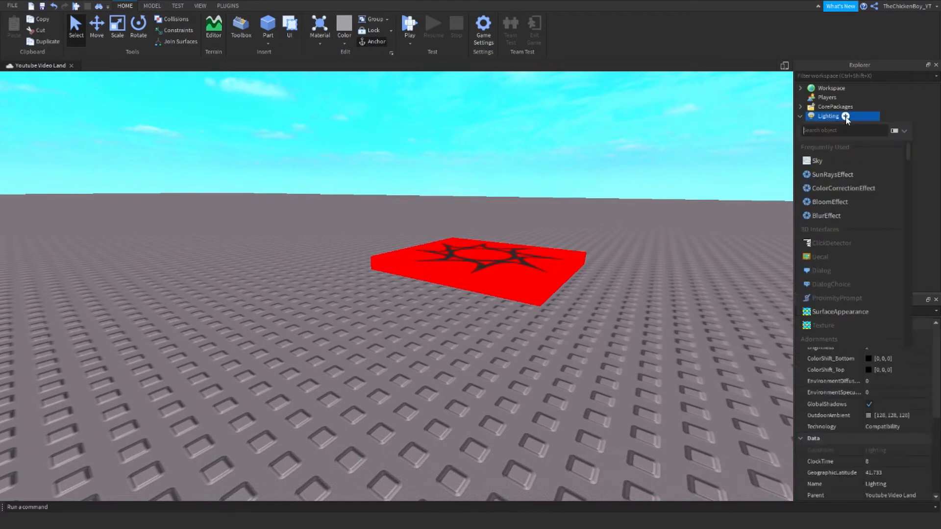
left_click(833, 216)
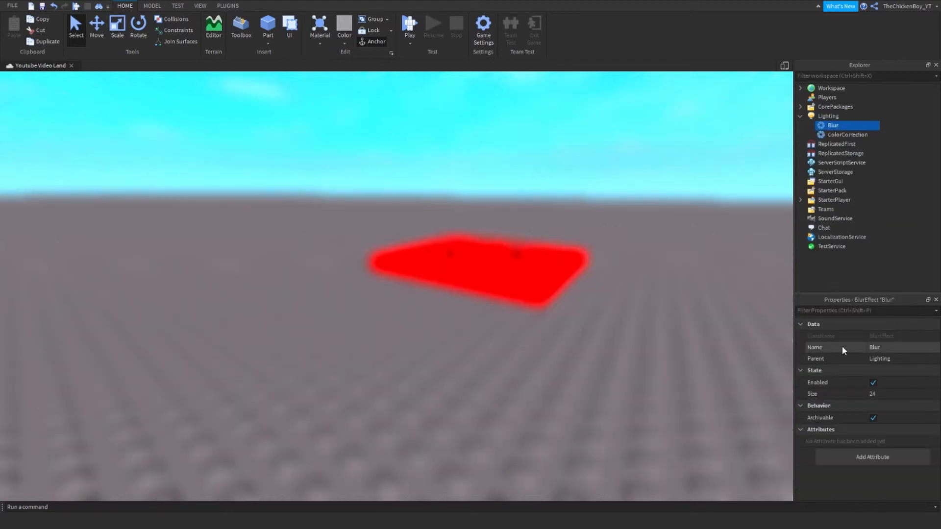
left_click(882, 394)
left_click_drag(917, 394, 903, 387)
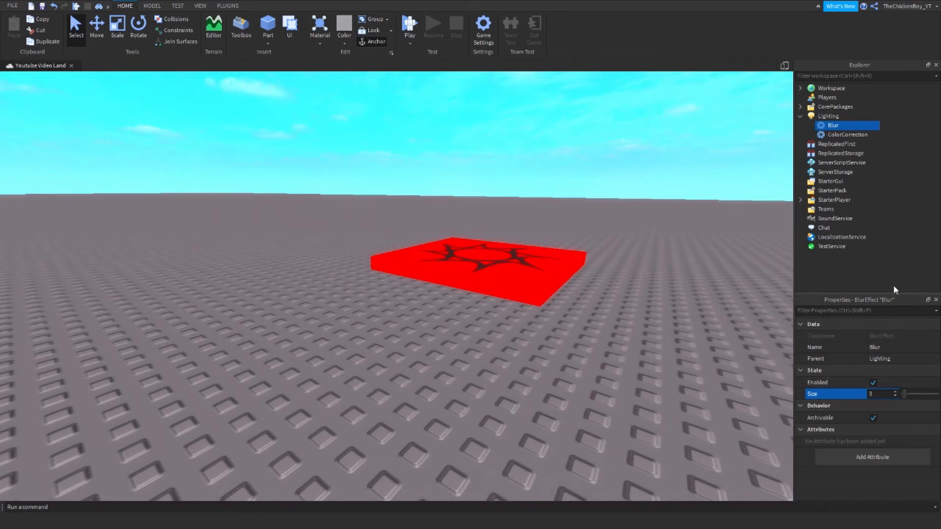
left_click(898, 143)
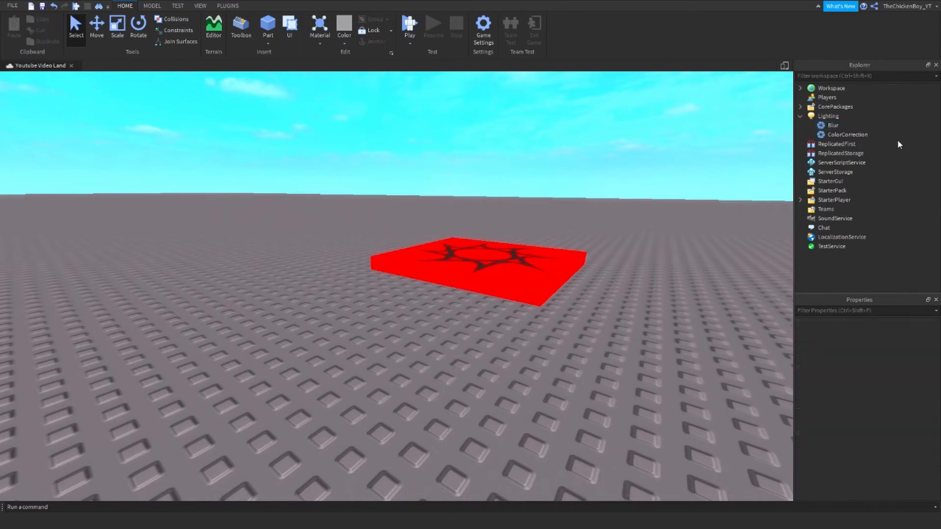
- Delete the Blur effect and insert a BloomEffect into Lighting
left_click(831, 127)
key("Delete")
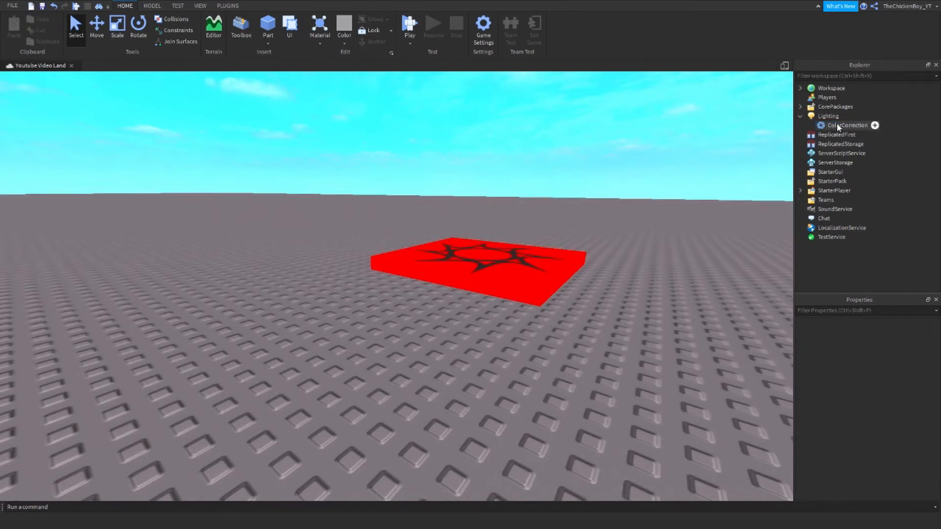
left_click(842, 116)
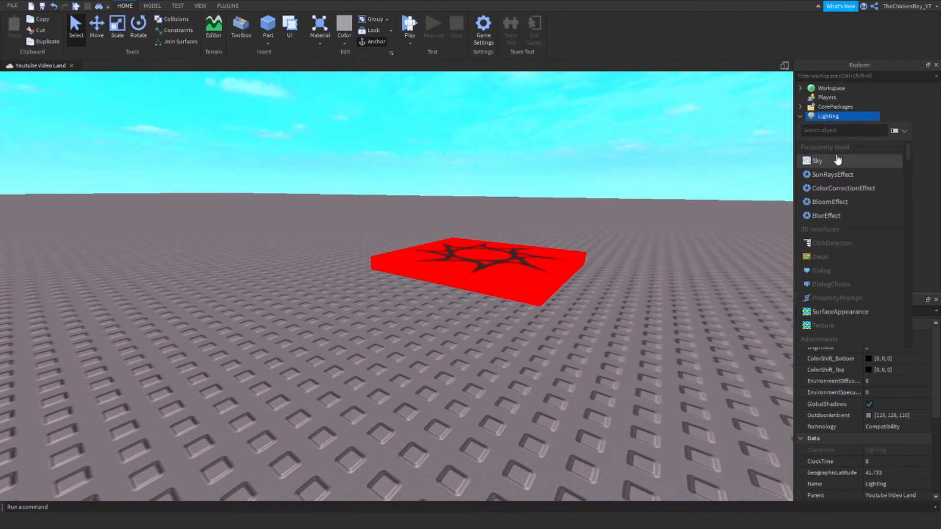
left_click(833, 202)
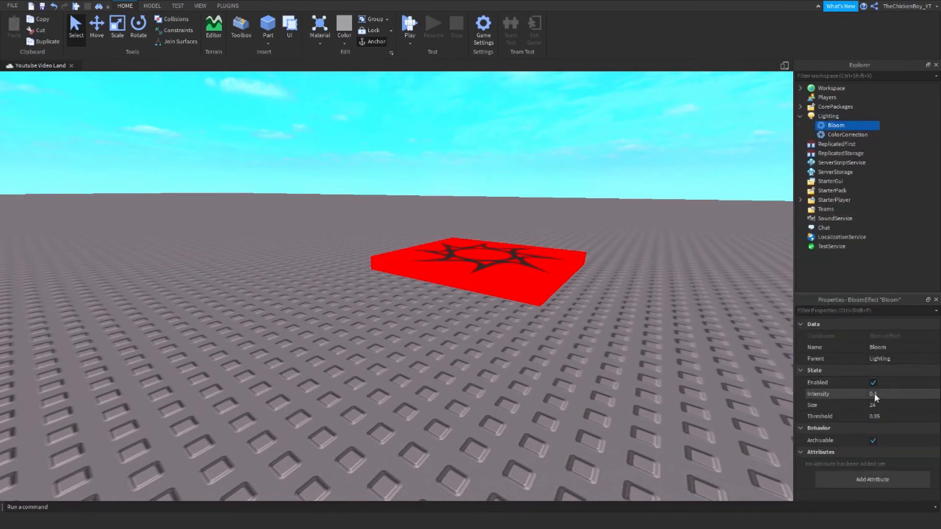
- Set the Bloom Size to 30 and Threshold to 1.245
left_click(882, 405)
left_click_drag(916, 405, 920, 405)
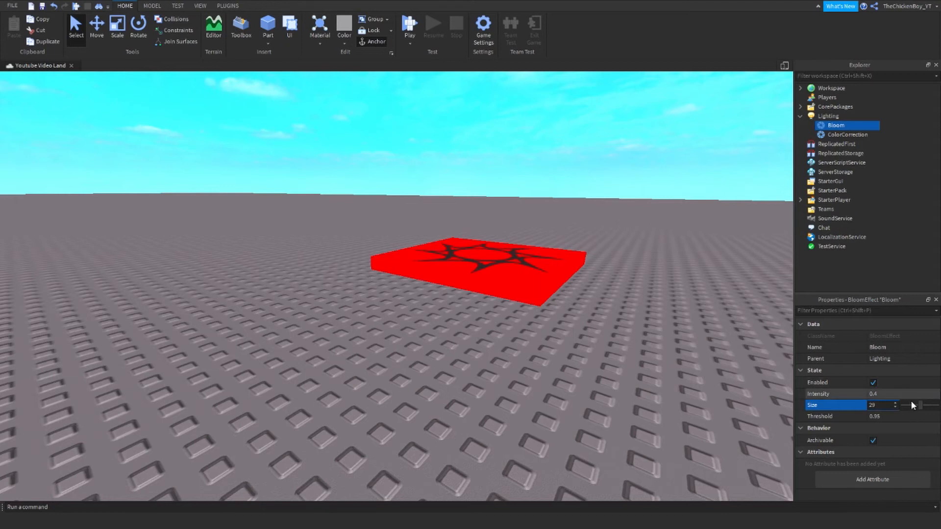
mouse_move(919, 404)
left_mouse_down()
mouse_move(930, 404)
mouse_move(906, 405)
mouse_move(937, 405)
mouse_move(911, 404)
mouse_move(920, 403)
mouse_move(910, 416)
mouse_move(930, 418)
mouse_move(913, 415)
left_mouse_up()
left_click(899, 416)
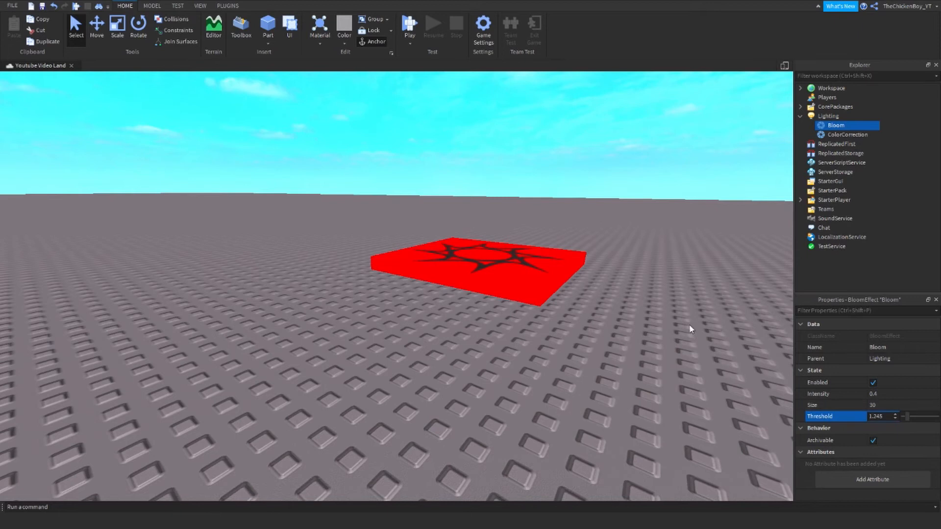
right_click_drag(664, 331, 663, 331)
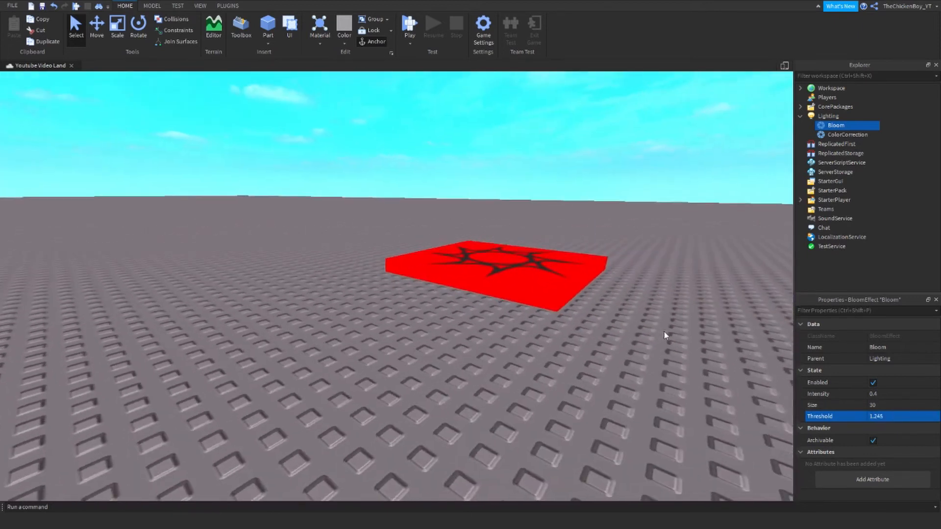
left_click(842, 120)
left_click(844, 116)
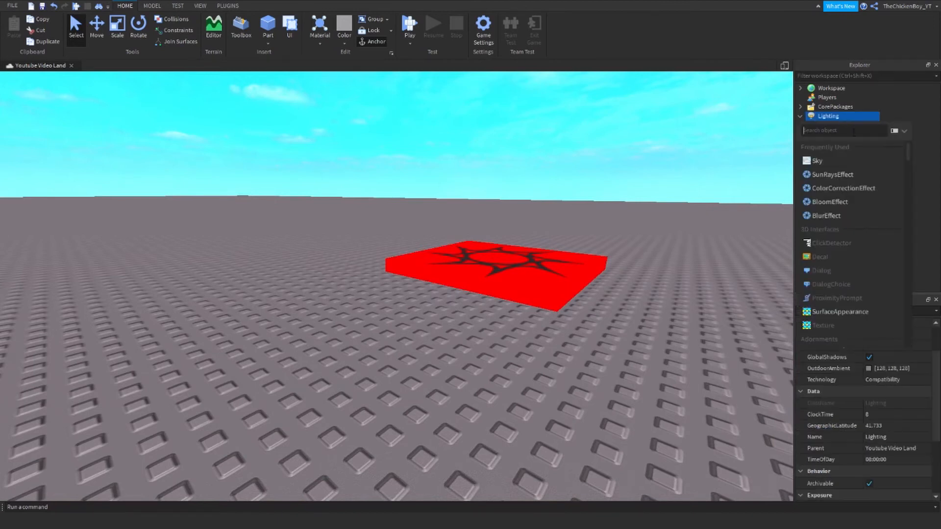
- Add a SunRays effect with Intensity 1 and Spread 5, viewing the sun's glow
left_click(838, 177)
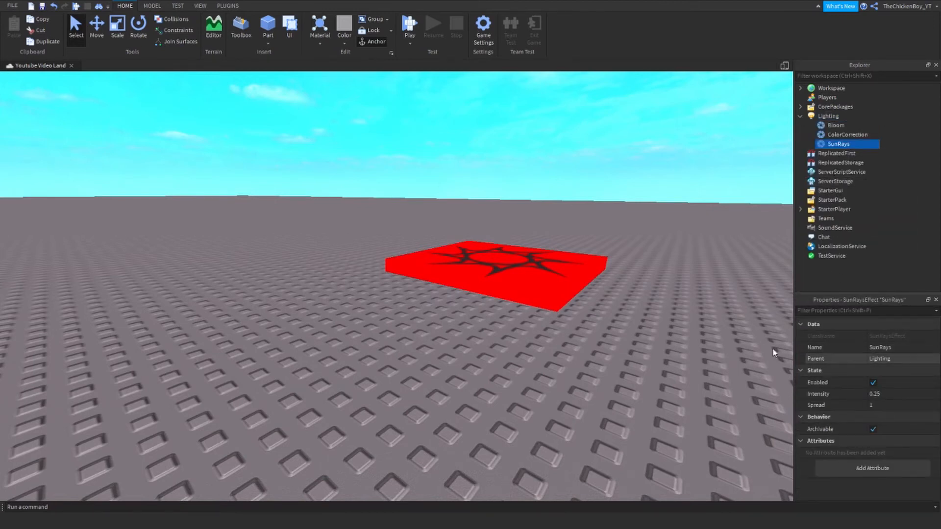
right_click_drag(657, 336, 657, 340)
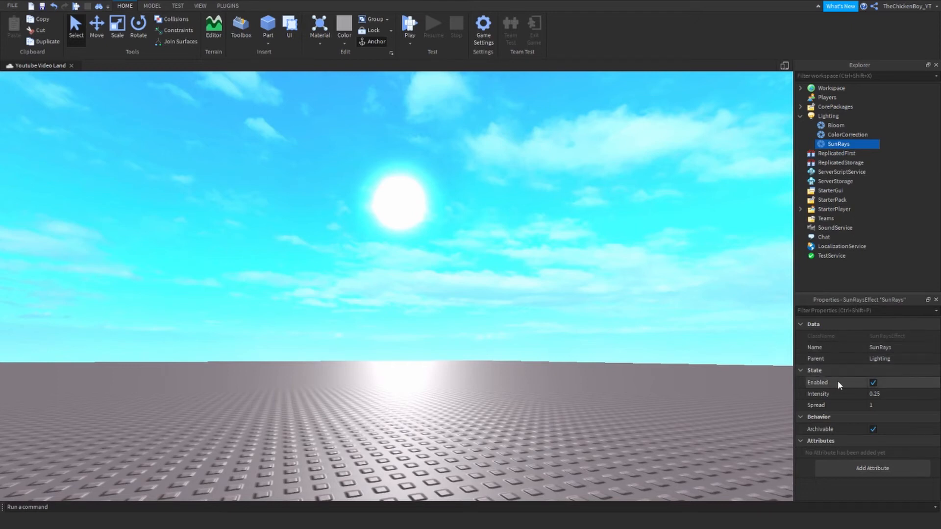
left_click(876, 394)
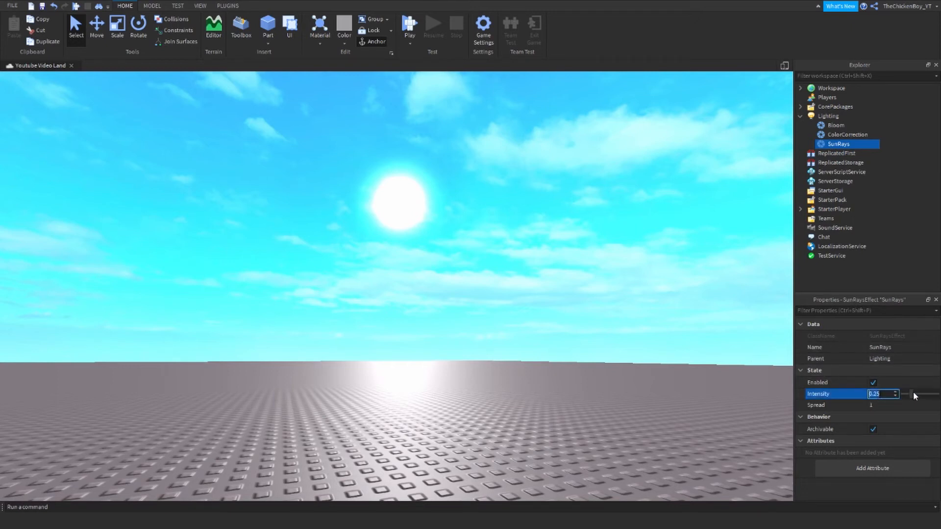
type("1")
left_click(882, 405)
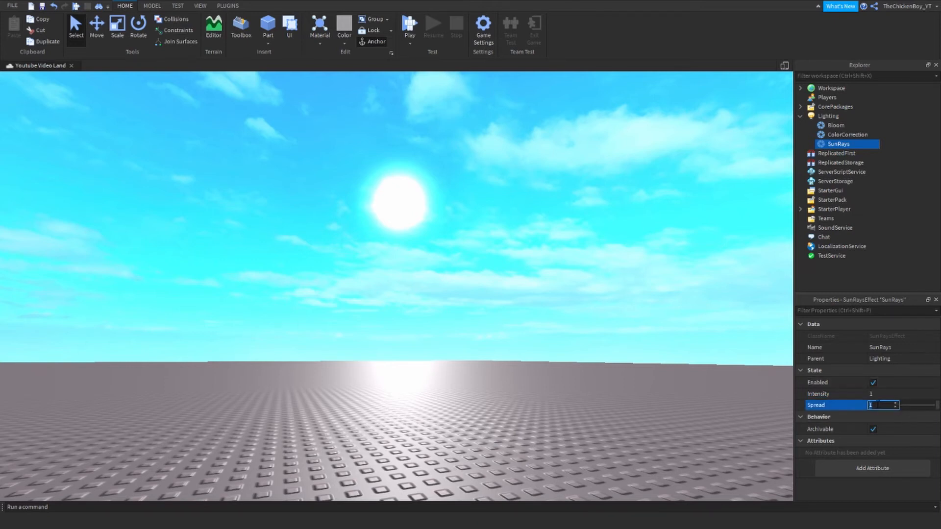
type("5")
key("Return")
right_click_drag(675, 362, 675, 364)
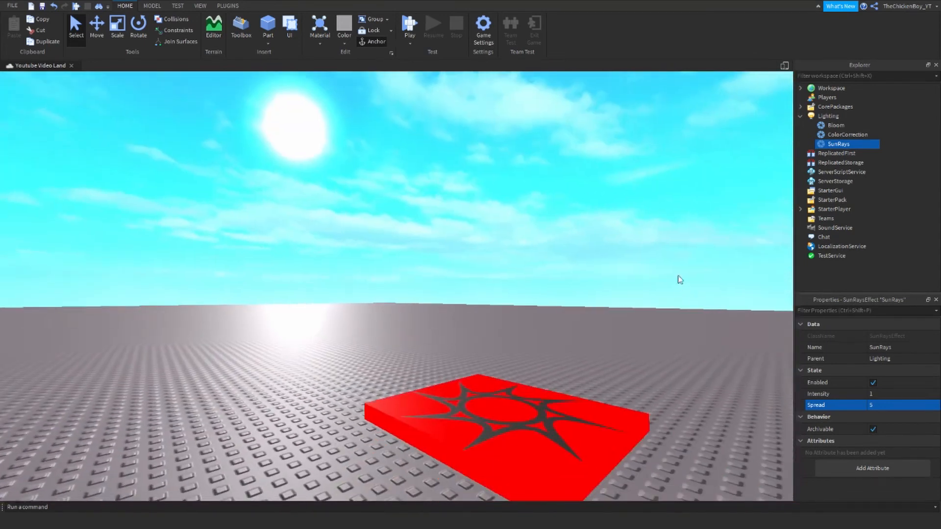
- Tint the Lighting Ambient colour dark red
key("w")
left_click(828, 117)
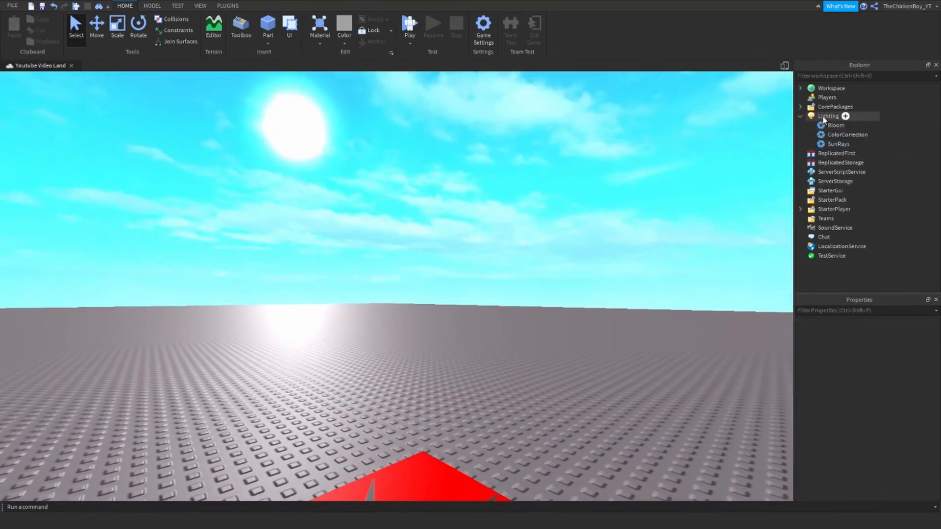
scroll(884, 401, "down", 4)
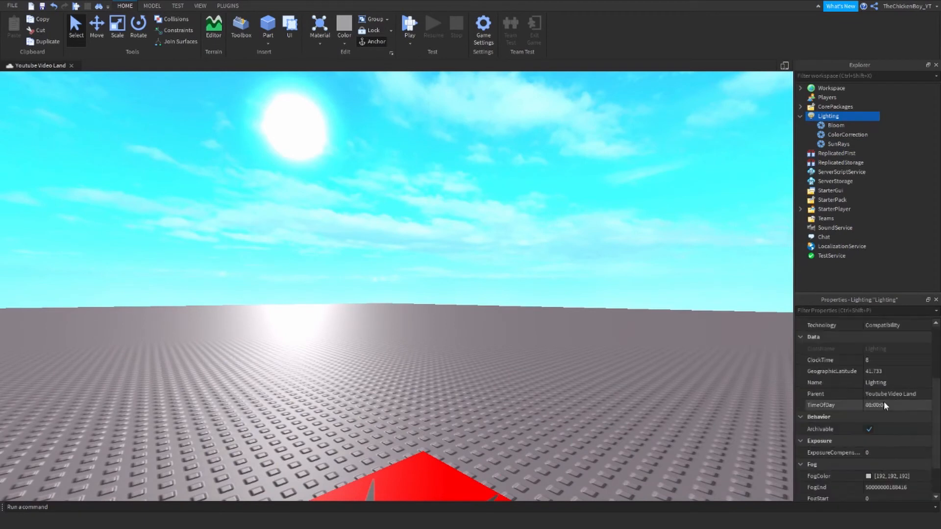
scroll(888, 429, "down", 1)
scroll(882, 394, "up", 5)
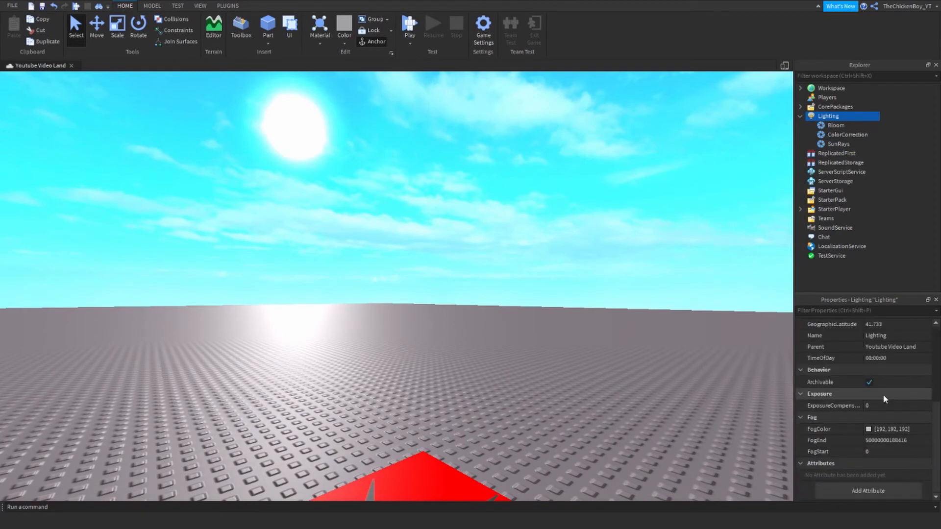
left_click(868, 336)
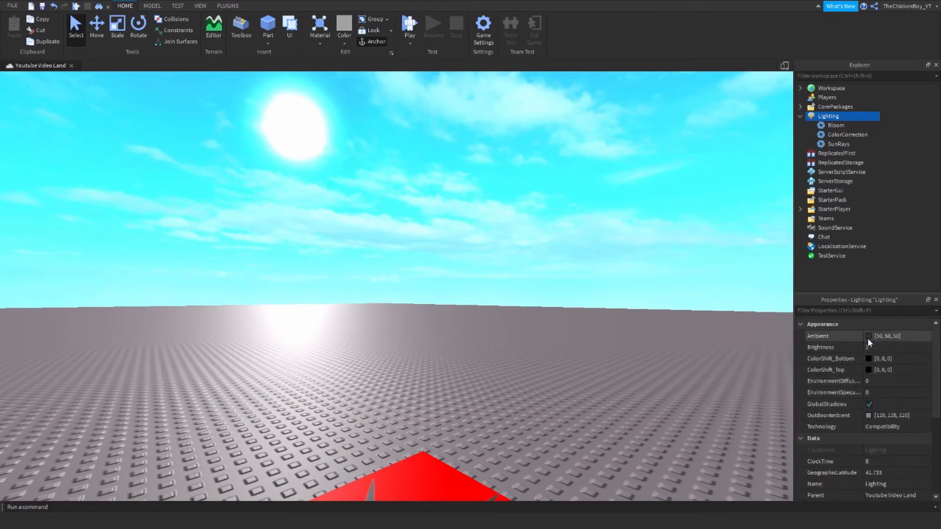
left_click_drag(590, 256, 586, 236)
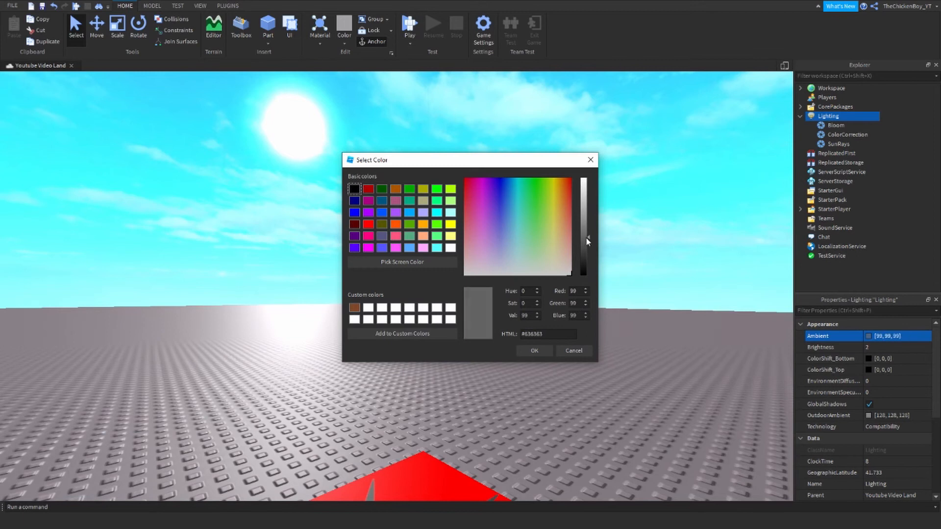
left_click(371, 190)
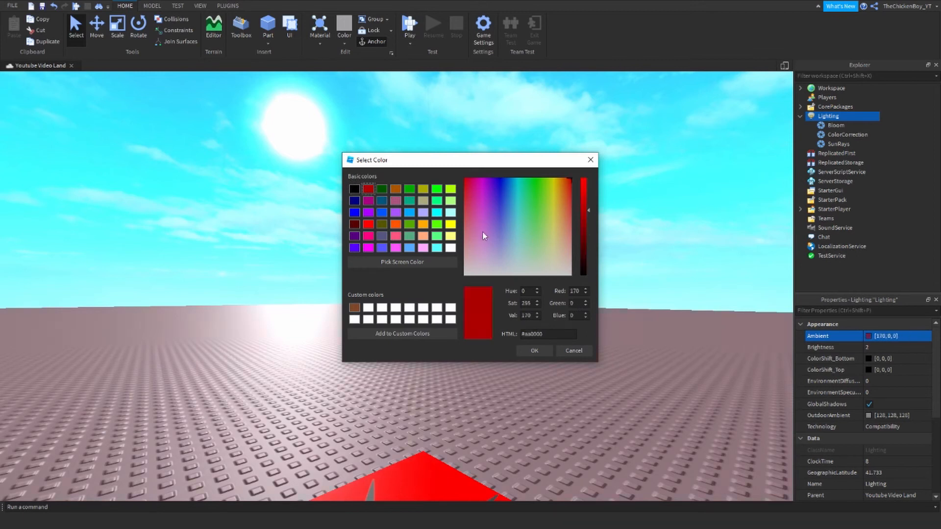
left_click_drag(583, 198, 594, 243)
left_click(533, 351)
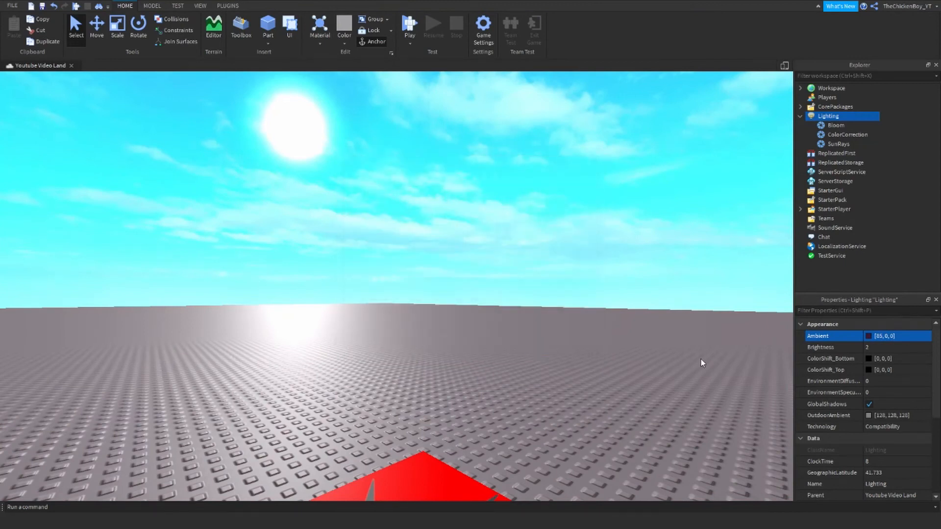
- Set Lighting Brightness to 10 and preview other brightness levels
left_click(877, 347)
type("10")
key("Return")
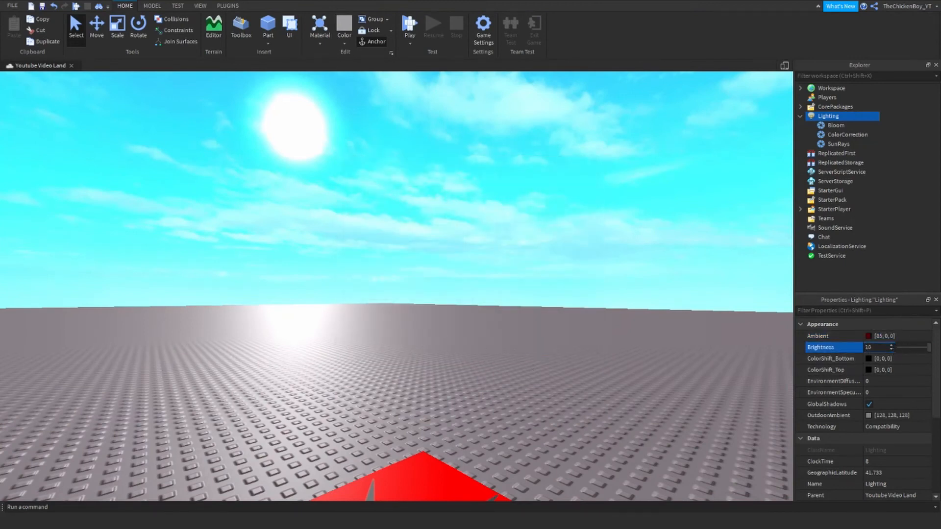
mouse_move(929, 347)
left_mouse_down()
mouse_move(846, 340)
mouse_move(930, 345)
left_mouse_up()
- Set ColorShift_Bottom to light grey [176, 176, 176]
left_click(874, 358)
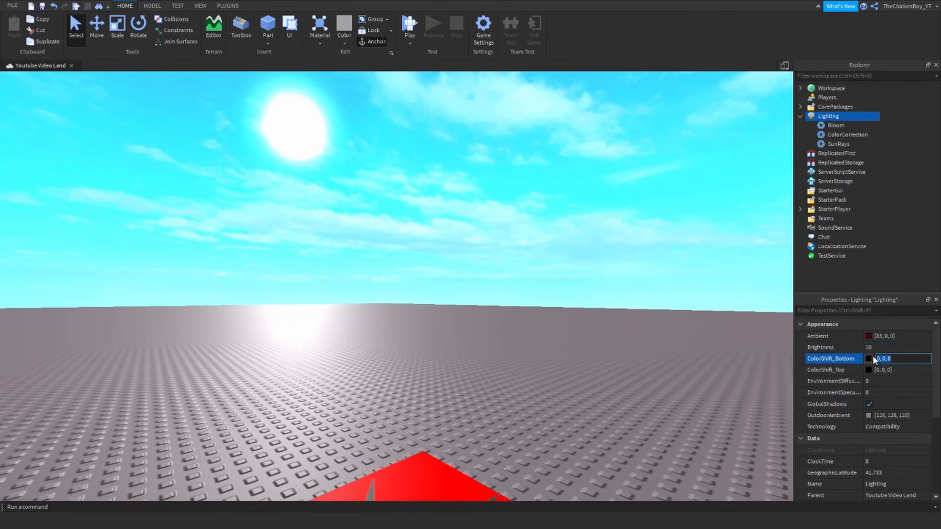
left_click(872, 357)
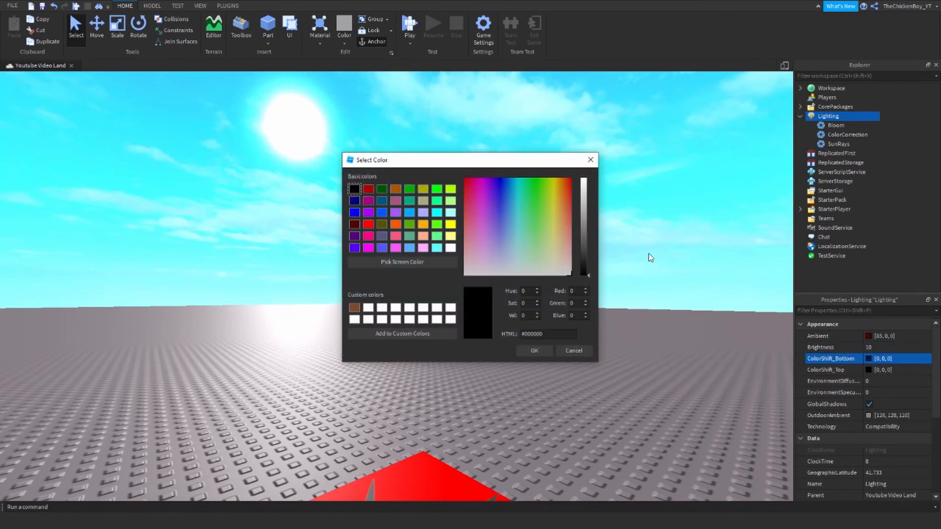
mouse_move(586, 224)
left_mouse_down()
mouse_move(587, 195)
mouse_move(587, 208)
left_mouse_up()
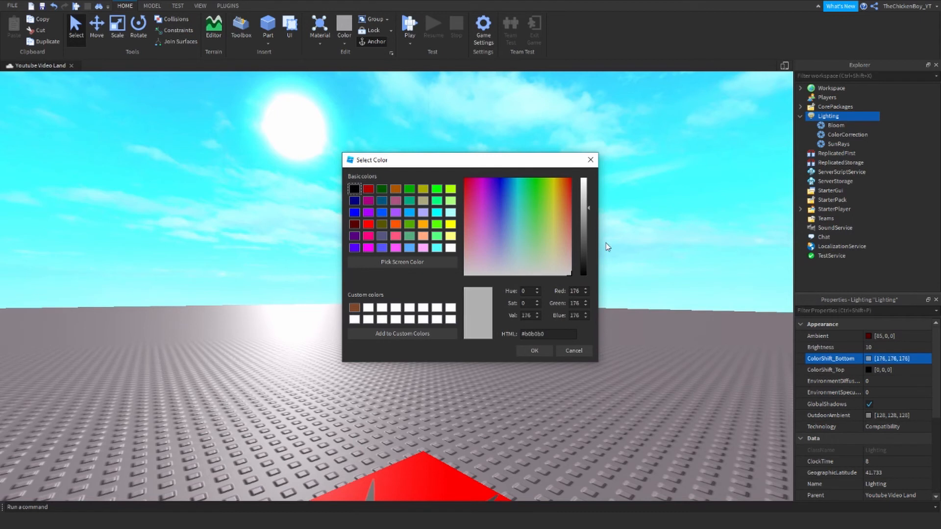
left_click(526, 351)
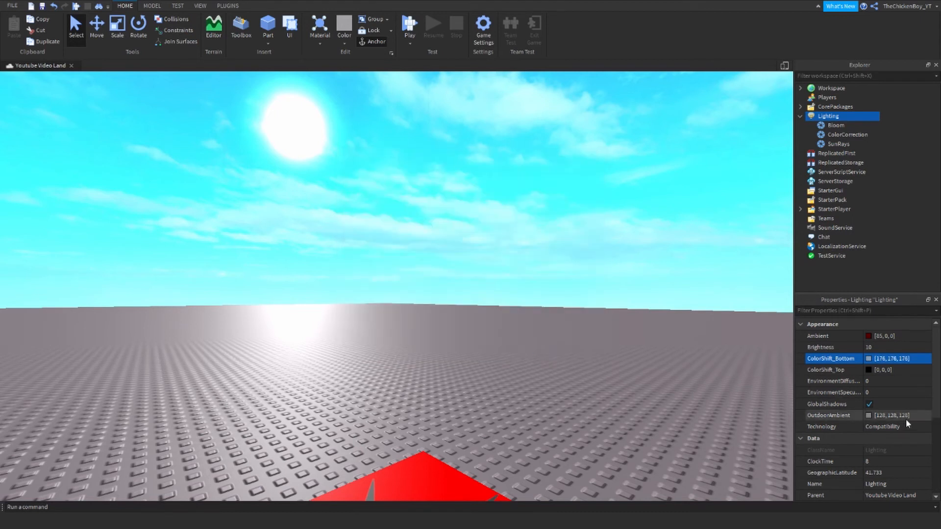
- Try bright green for ColorShift_Top, then return it to black
left_click(866, 373)
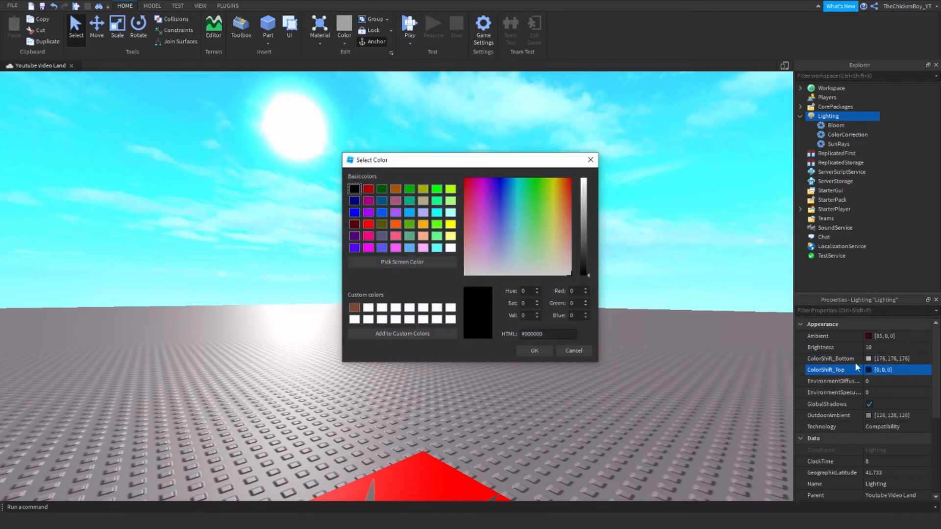
left_click(437, 223)
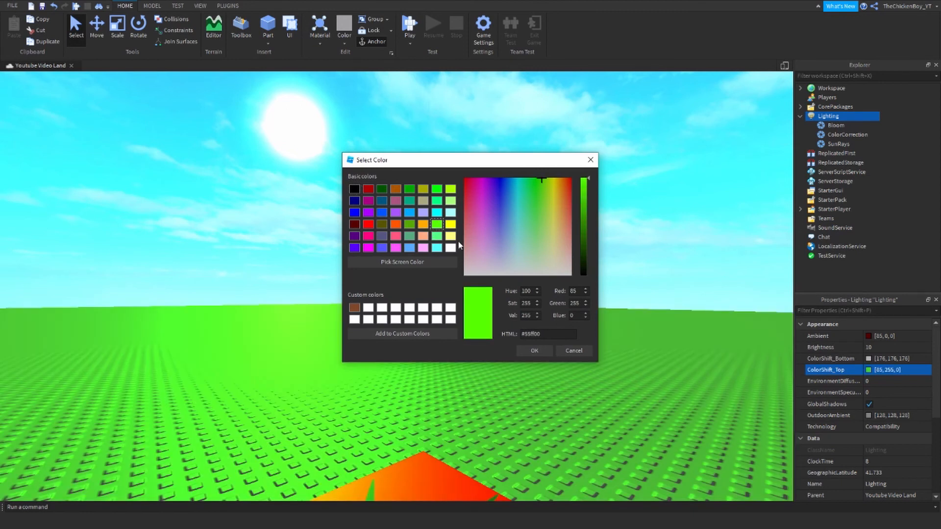
left_click(354, 189)
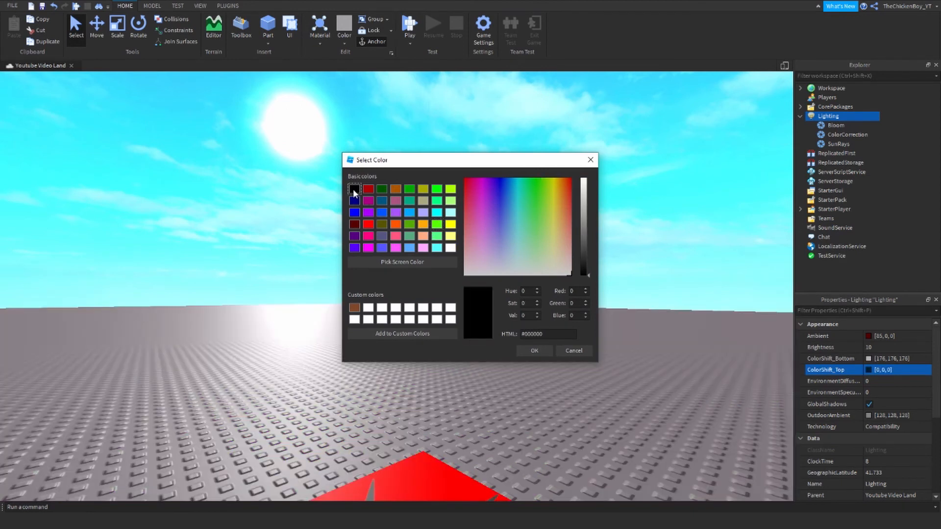
left_click(546, 349)
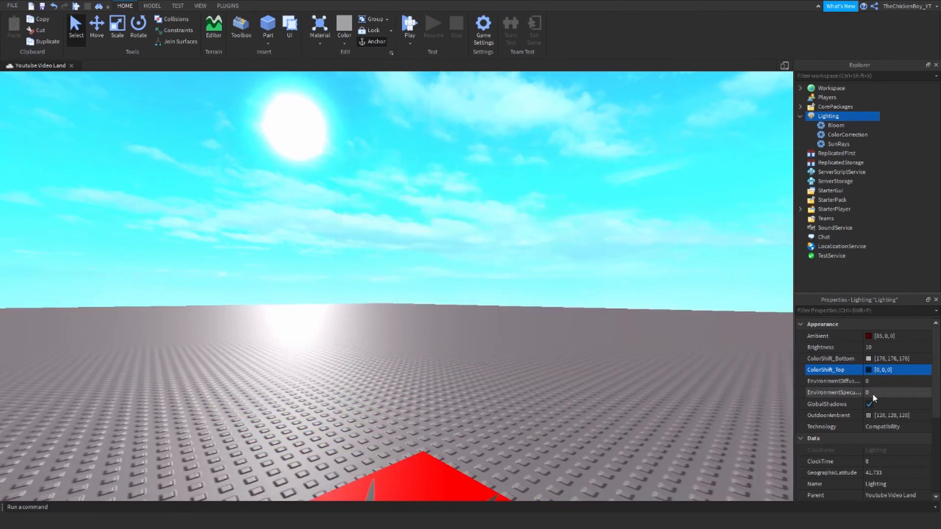
- Set EnvironmentDiffuseScale to 0.317 and EnvironmentSpecularScale to 0.746
left_click(880, 381)
mouse_move(898, 381)
left_mouse_down()
mouse_move(936, 381)
mouse_move(902, 376)
left_mouse_up()
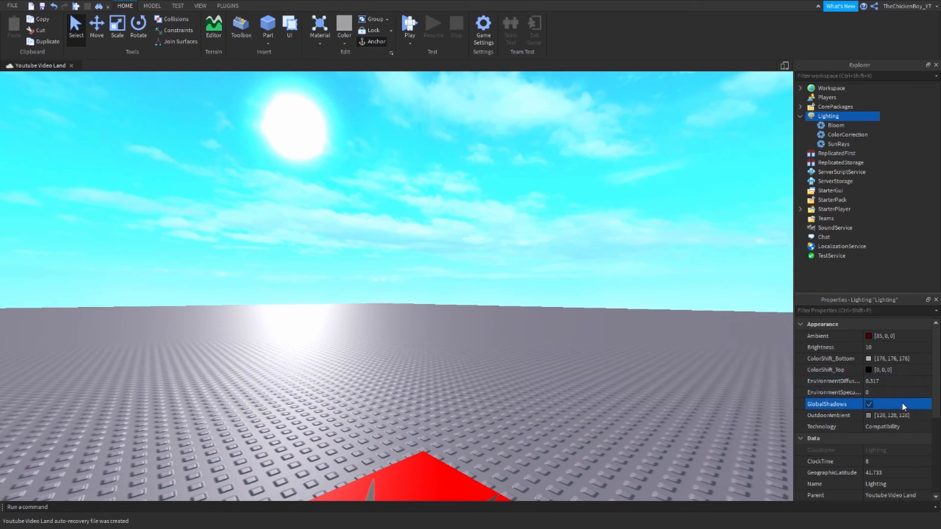
left_click(882, 392)
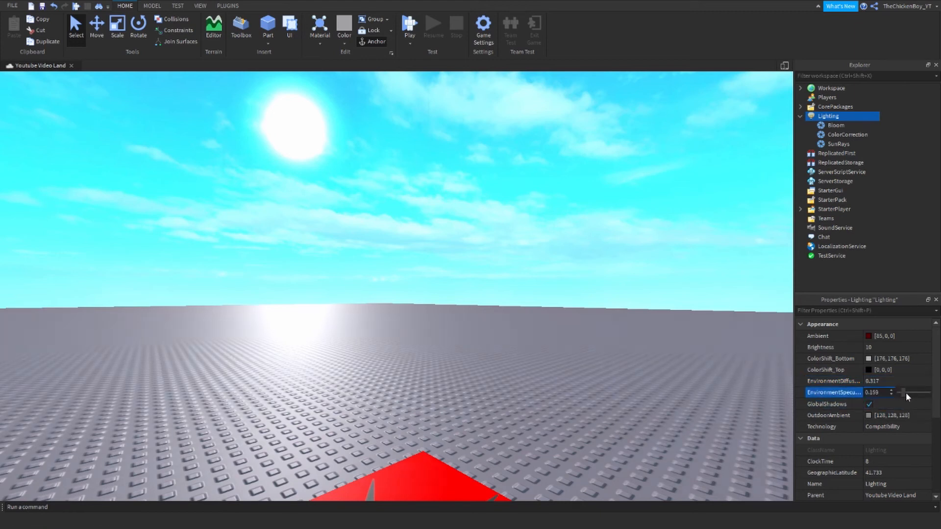
left_click_drag(905, 392, 921, 393)
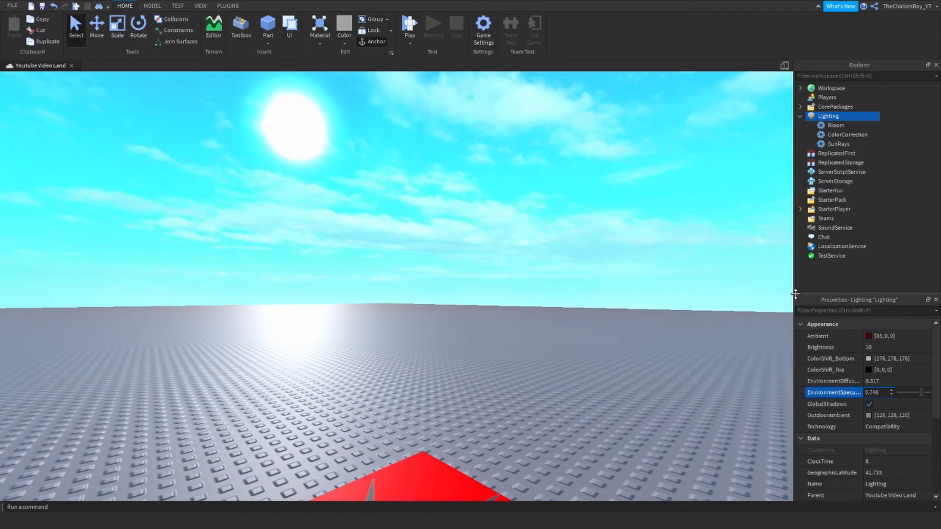
- Widen the Explorer and Properties panels and review the shadow and Technology settings
left_click_drag(796, 294, 706, 286)
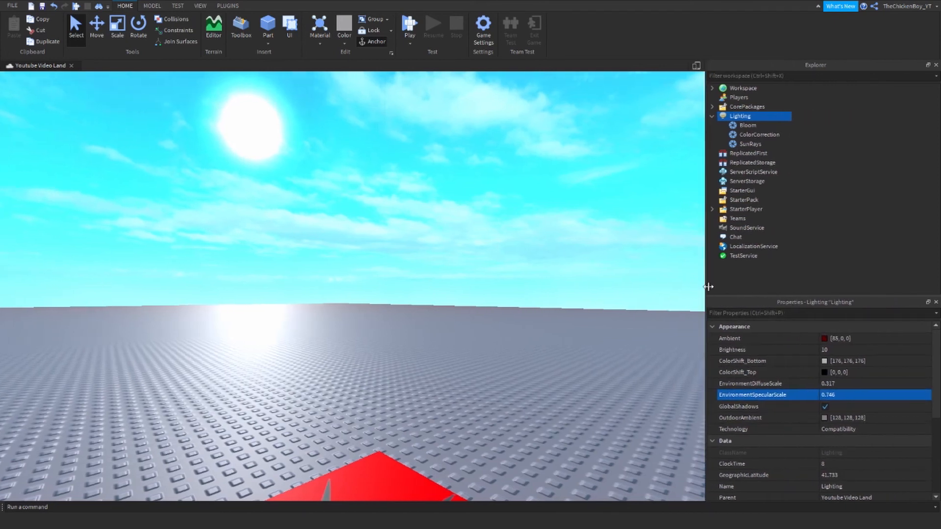
left_click(848, 382)
left_click(851, 395)
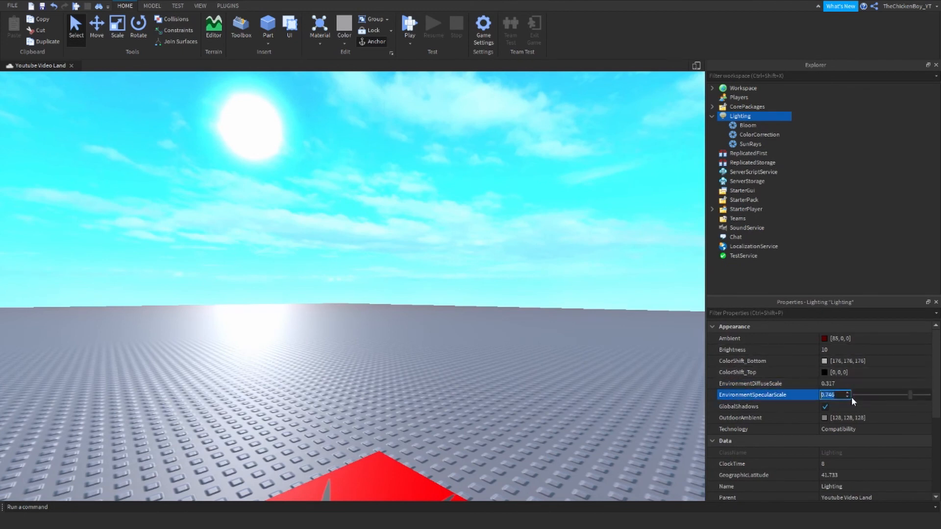
left_click(829, 407)
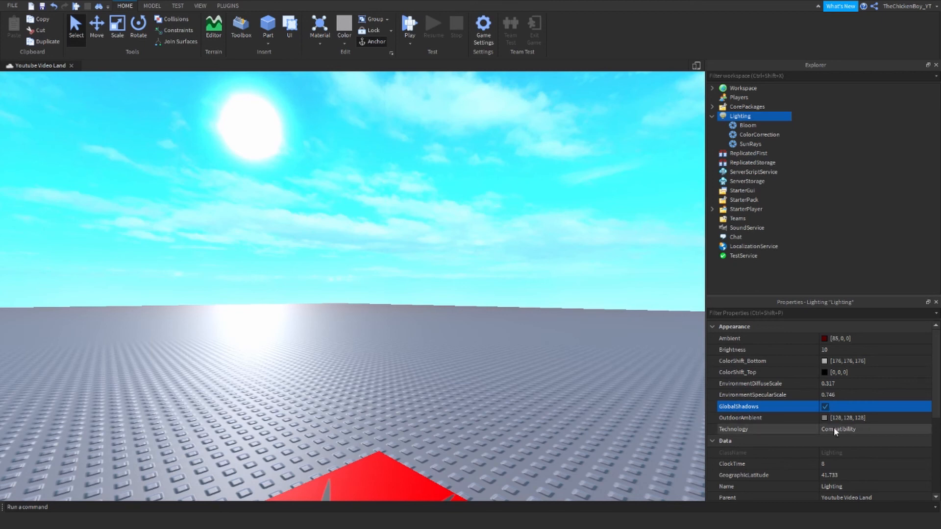
left_click(850, 427)
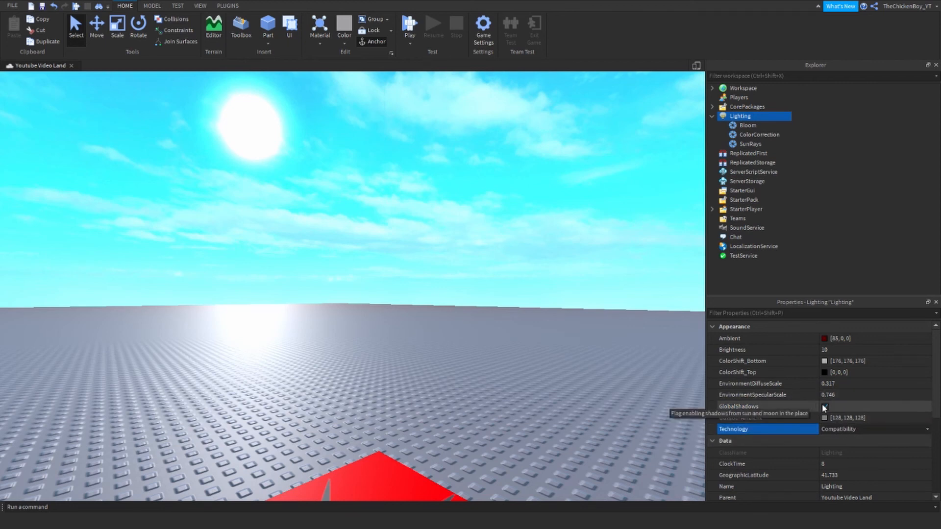
- Set the Lighting FogStart property to 10000000
scroll(821, 404, "down", 5)
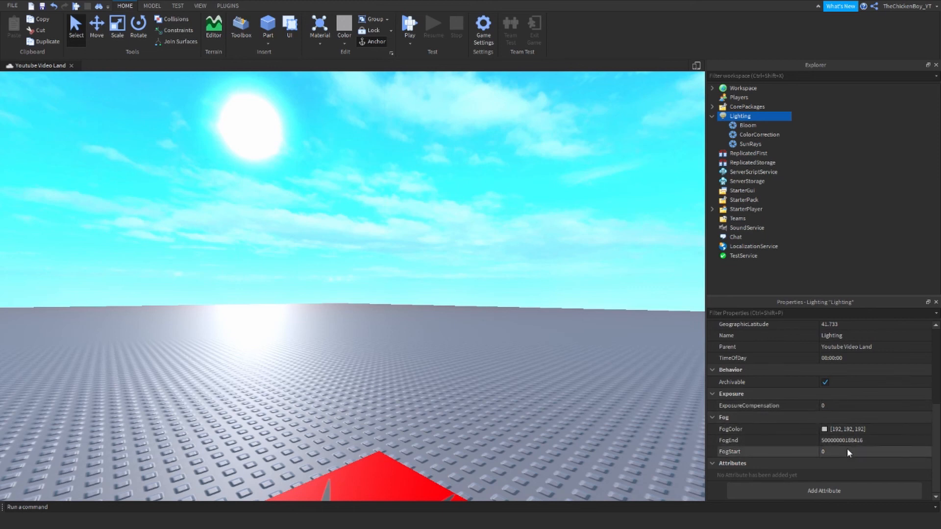
left_click(848, 451)
type("50")
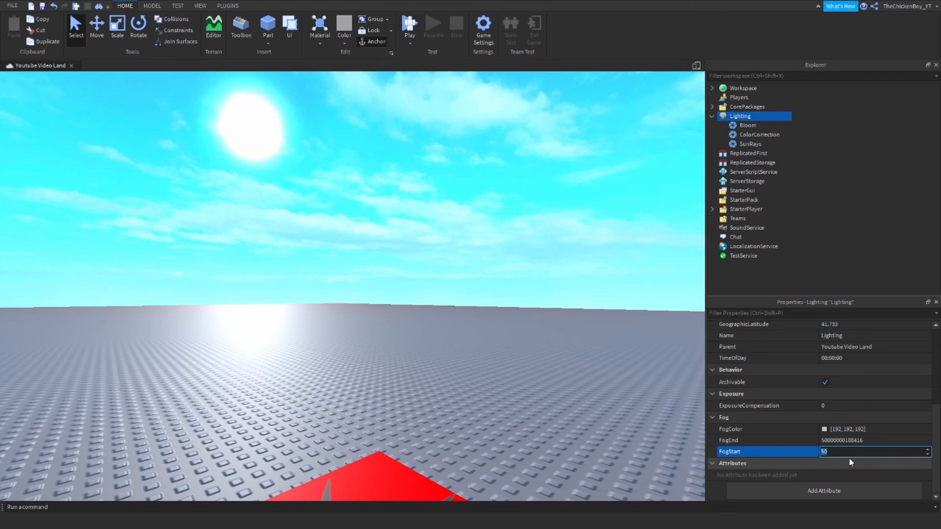
type("10000000")
key("Return")
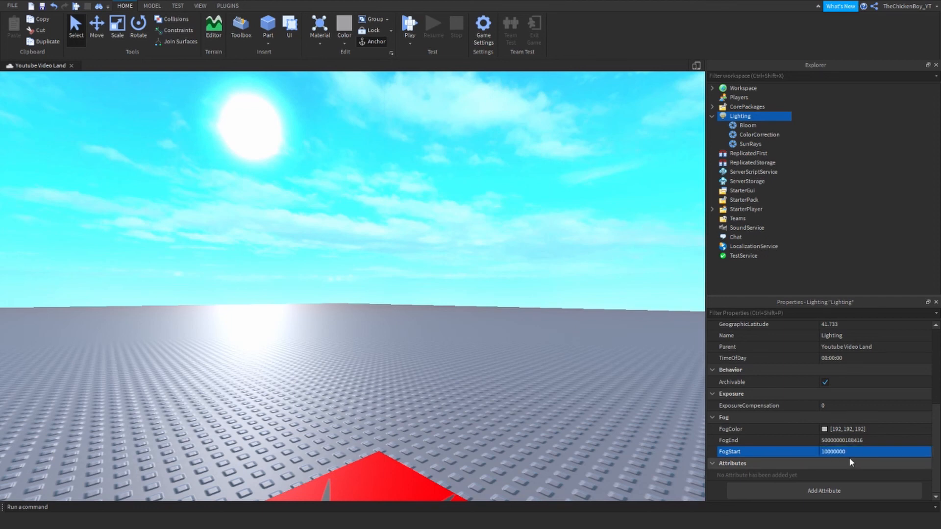
- Try FogEnd values of 100 and then 200, checking the ground and red pad
left_click(838, 440)
type("100")
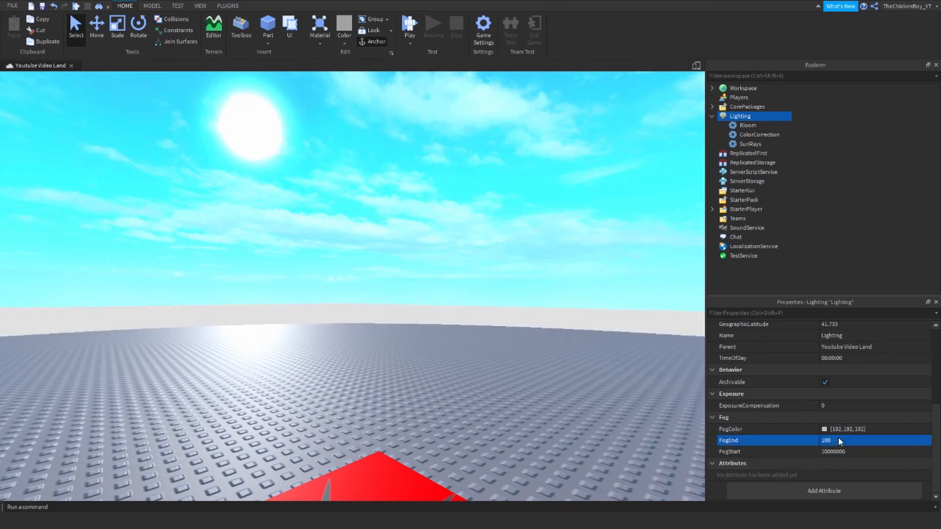
key("Return")
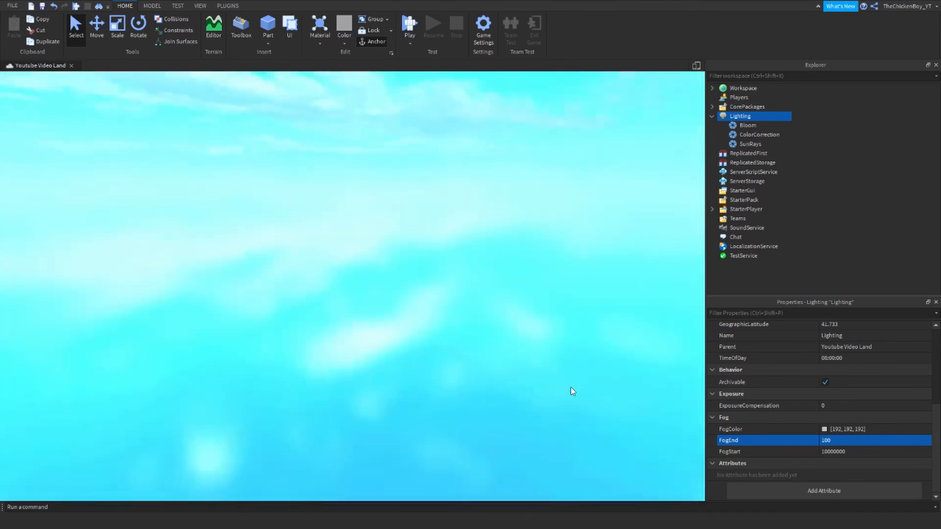
right_click_drag(572, 392, 706, 434)
key("s")
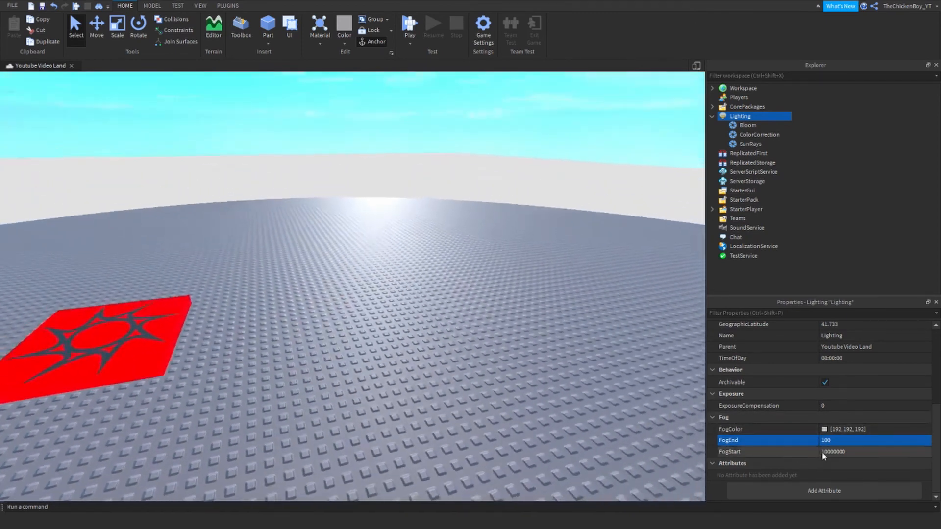
left_click(838, 444)
type("200")
key("Return")
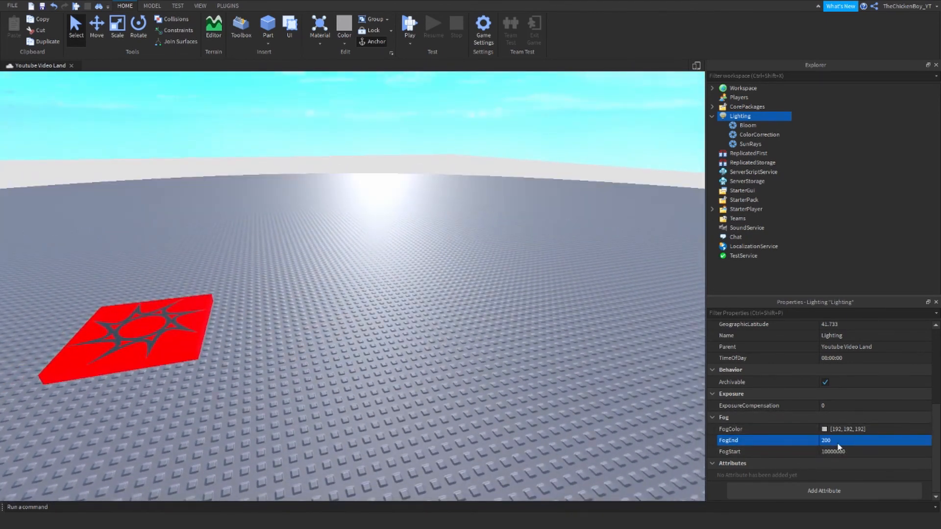
right_click_drag(661, 381, 502, 303)
key("w")
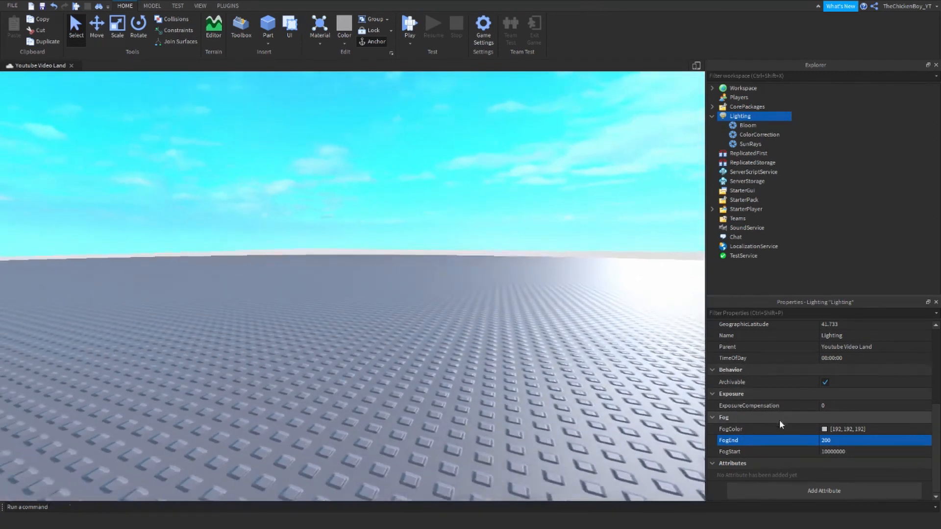
- Set FogEnd to 1 so grey fog hides the ground, then deselect Lighting
left_click(833, 442)
type("1")
key("Return")
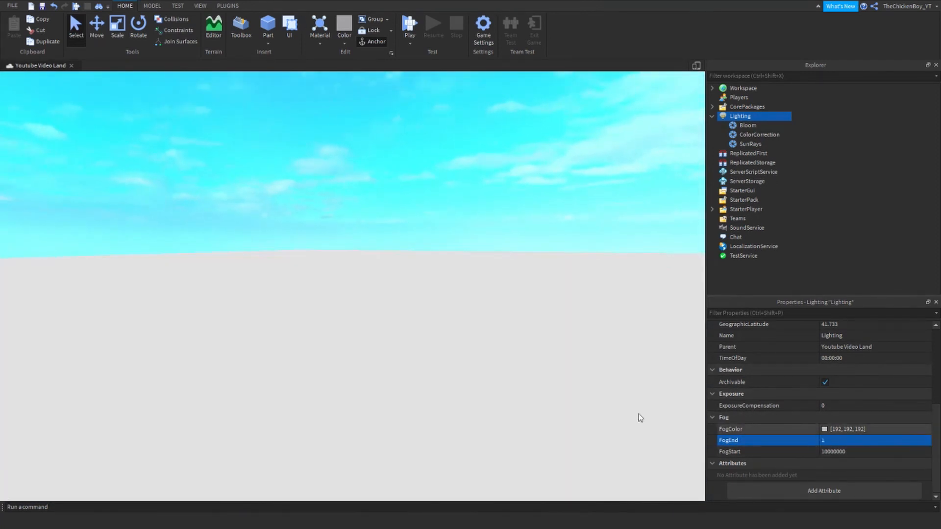
right_click_drag(507, 383, 511, 387)
key("w")
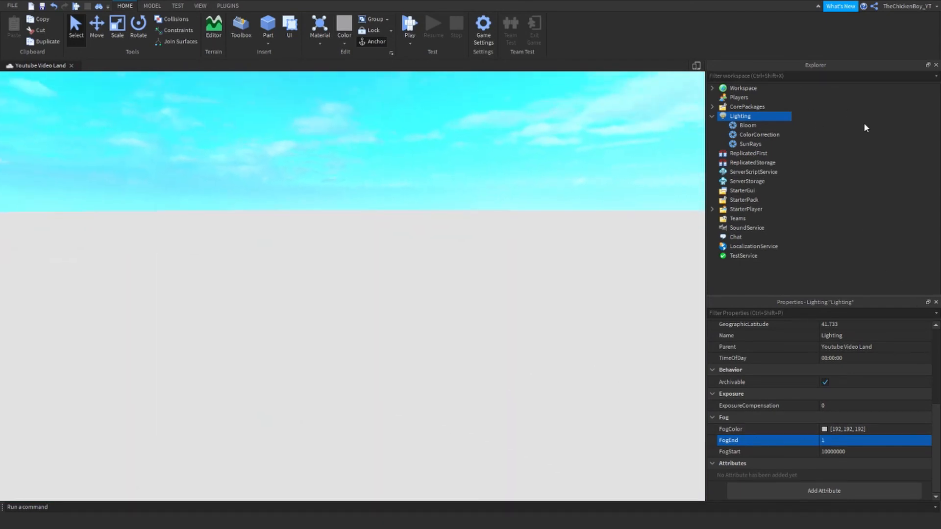
left_click(828, 138)
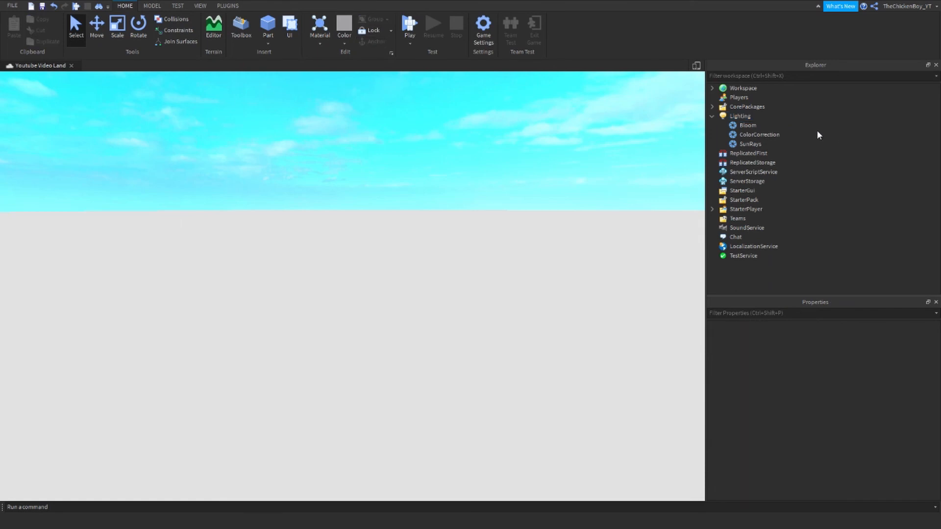